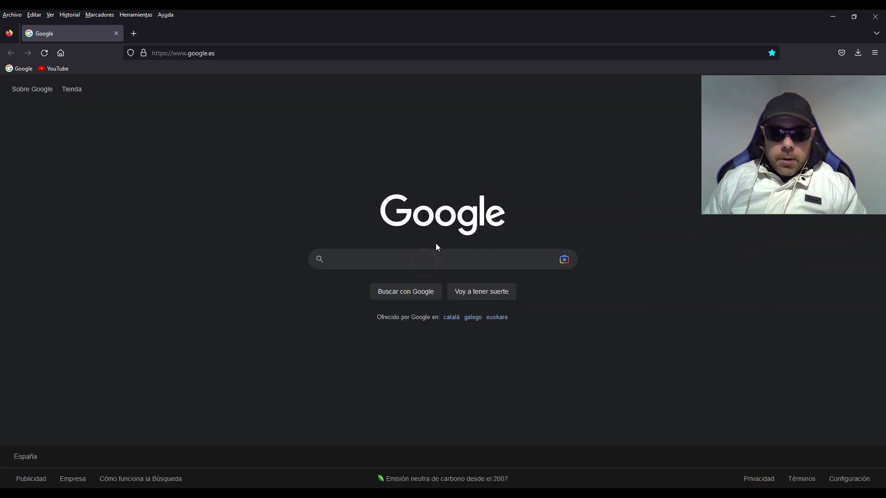
Search Google for lolminer github and open the Lolliedieb/lolMiner-releases releases page
text(lolminer)
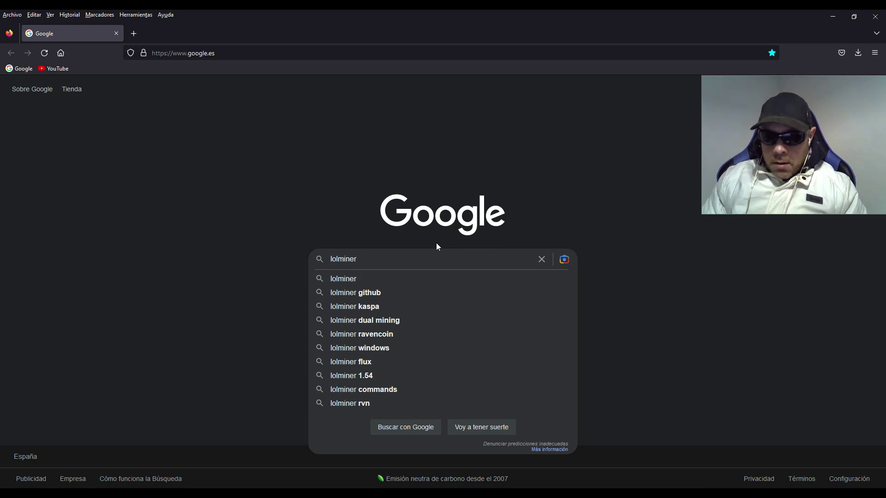
click(368, 288)
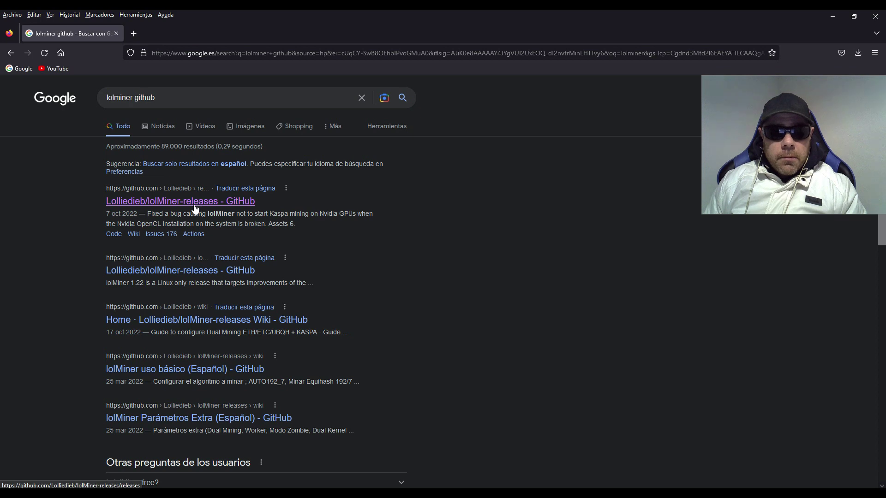
click(188, 202)
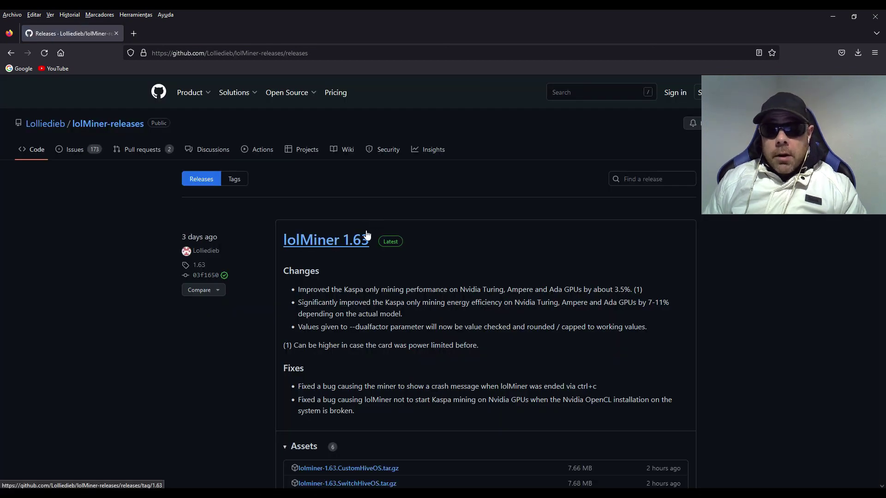
Review the lolMiner 1.63 release notes and download the lolMiner_v1.63_Win64.zip asset
scroll(457, 234, down, 1)
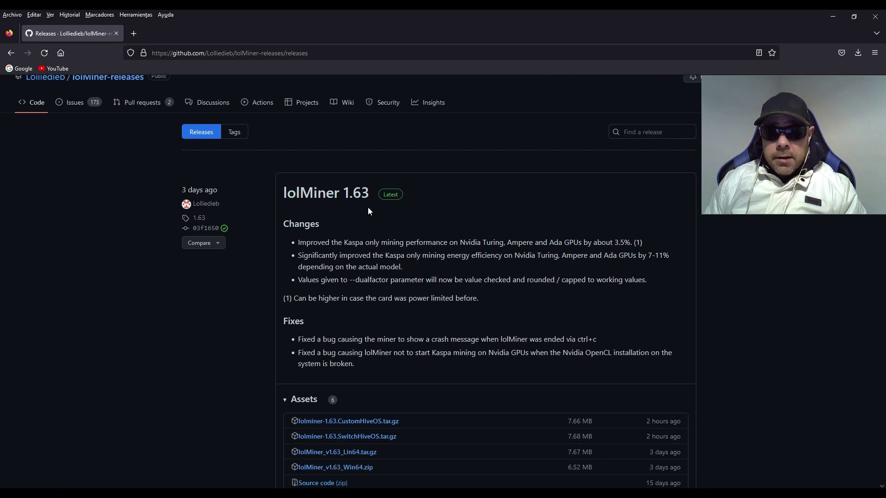
scroll(367, 206, down, 2)
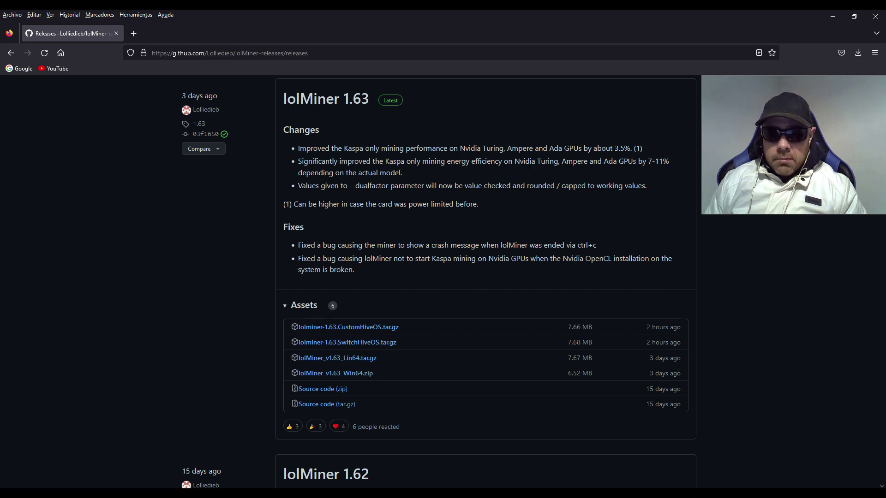
drag(298, 256, 364, 273)
click(378, 273)
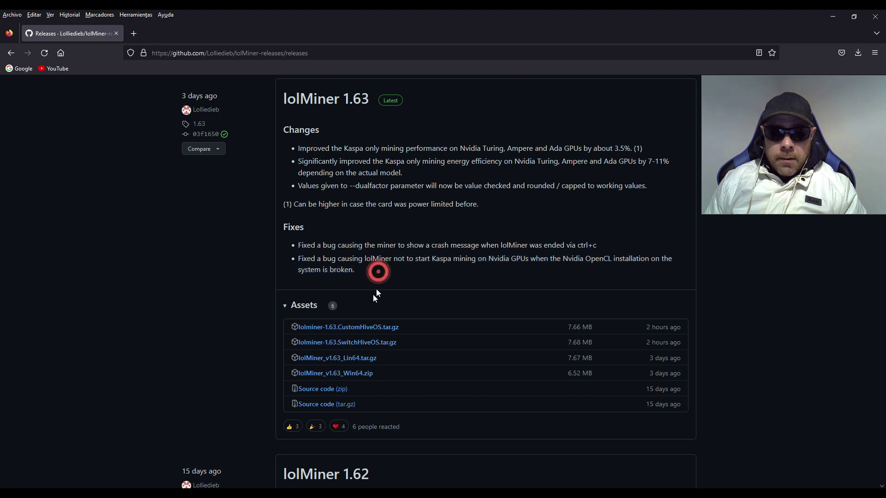
click(352, 376)
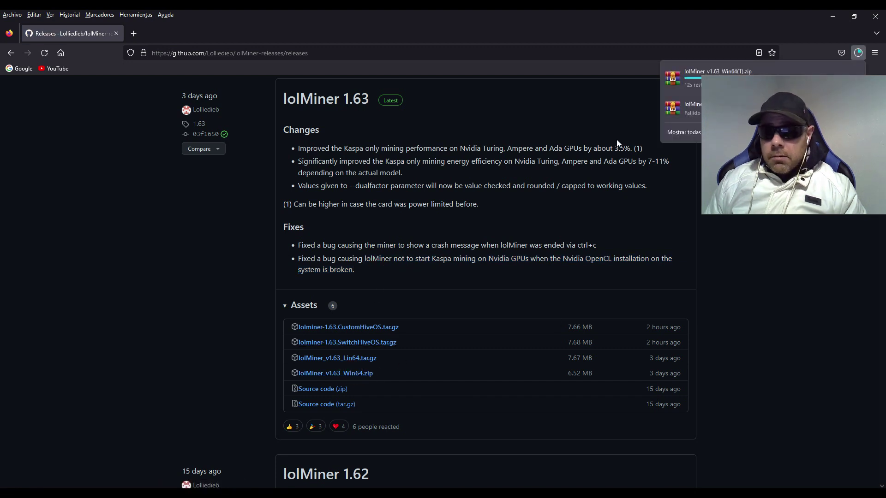
Show the downloaded lolMiner_v1.63_Win64(1) archive in its folder and cut it for moving
click(690, 74)
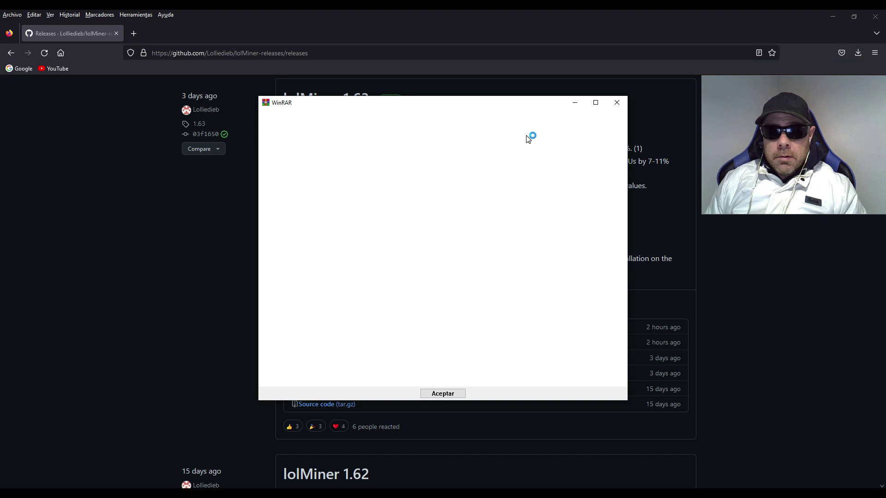
click(616, 103)
click(859, 52)
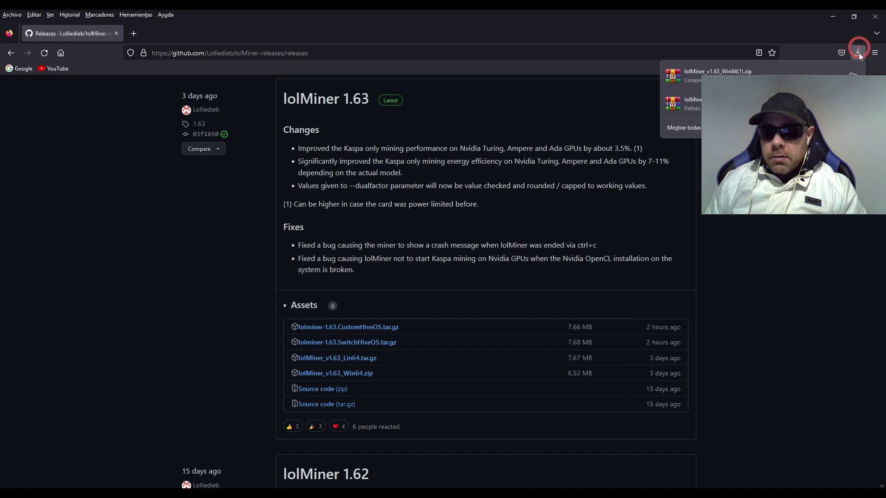
click(852, 74)
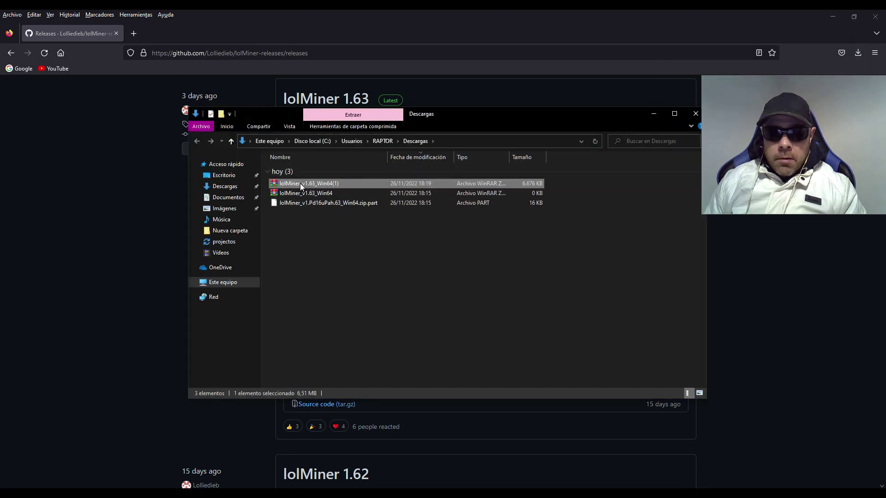
right_click(300, 184)
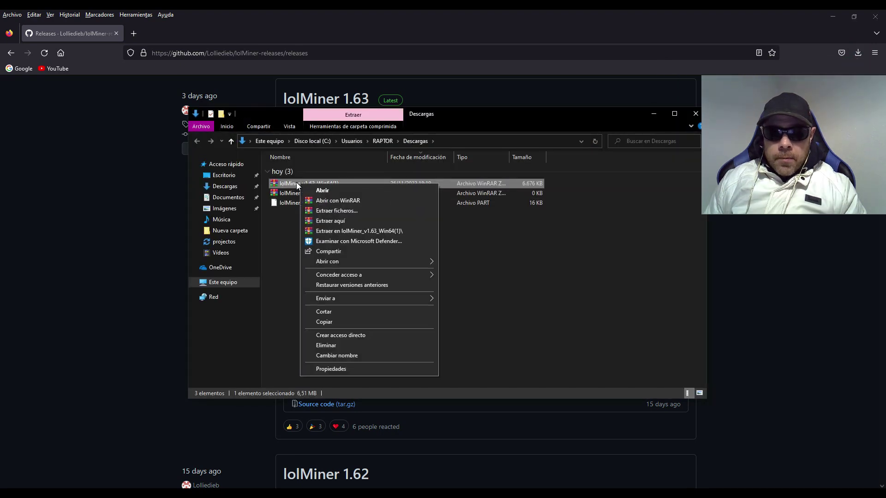
click(329, 310)
click(695, 113)
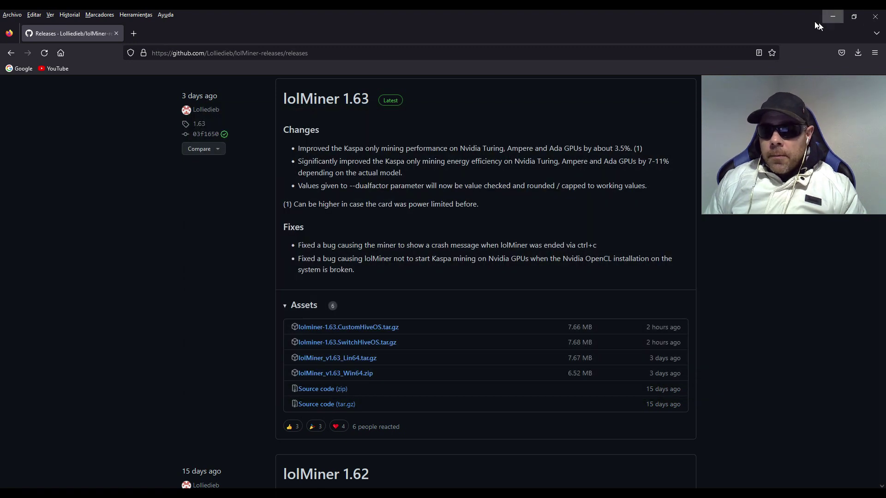
Clear the browser and WinRAR windows off the desktop and create a new folder there with the default name
click(833, 18)
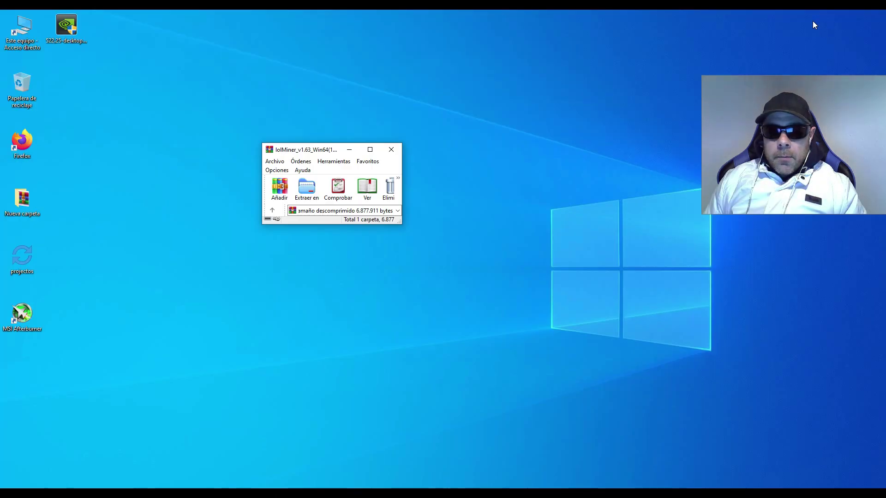
click(391, 150)
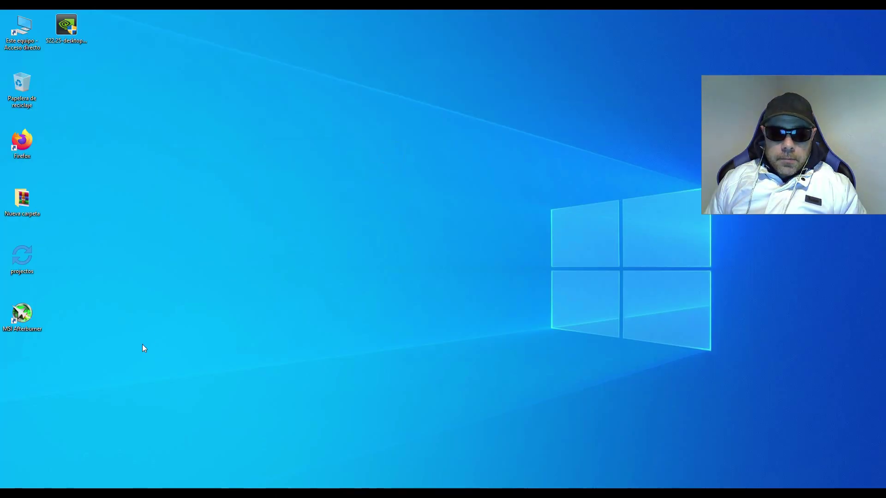
right_click(84, 356)
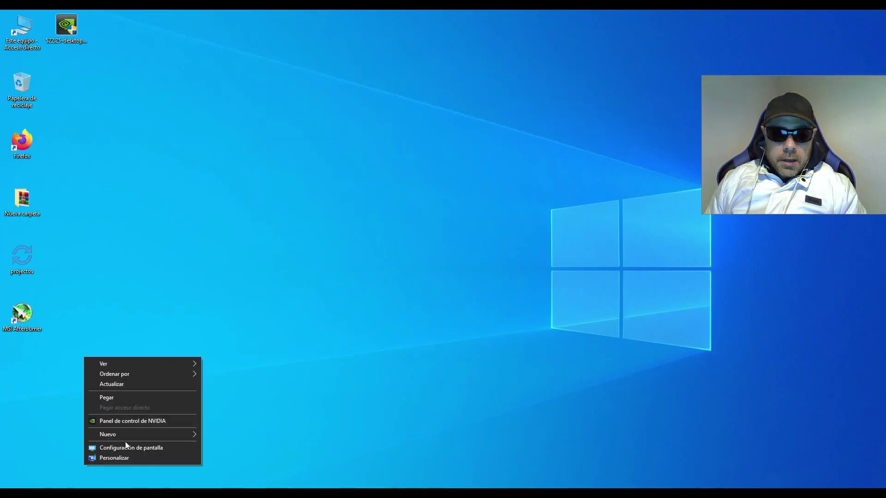
mouse_move(139, 434)
click(233, 437)
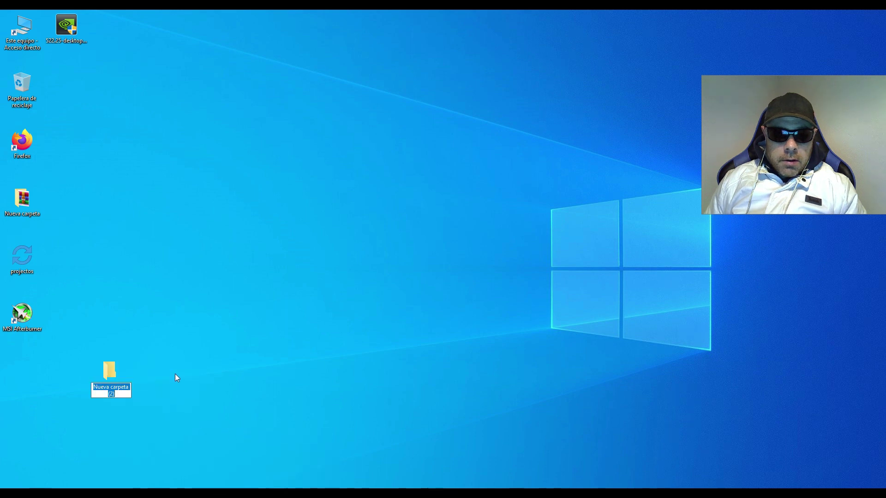
key(Return)
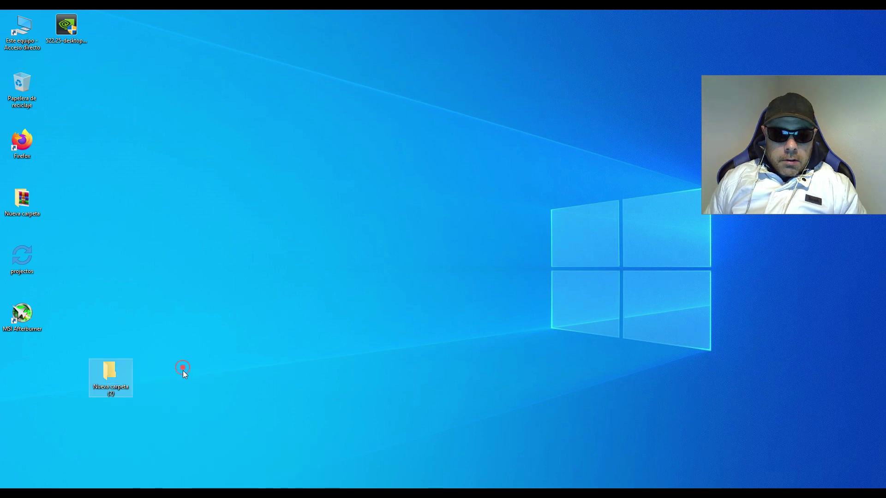
Paste the lolMiner archive into the new desktop folder and close the folder window
double_click(110, 377)
right_click(361, 207)
click(385, 271)
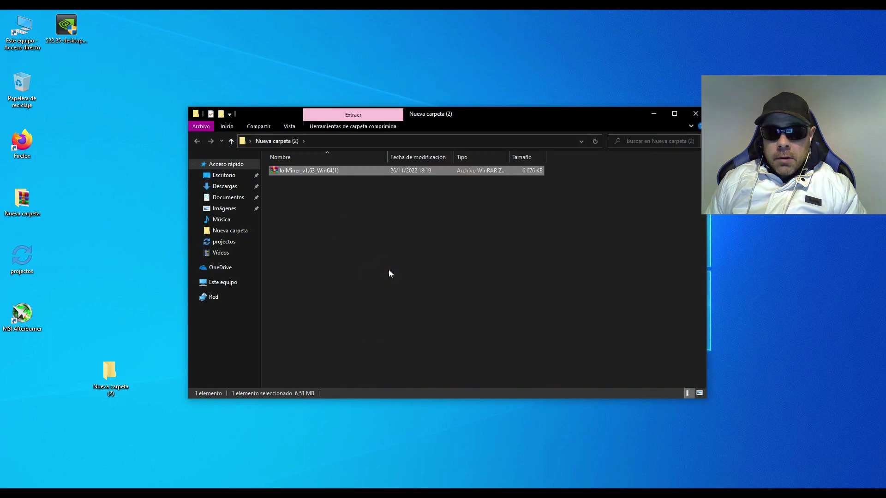
click(696, 113)
click(511, 167)
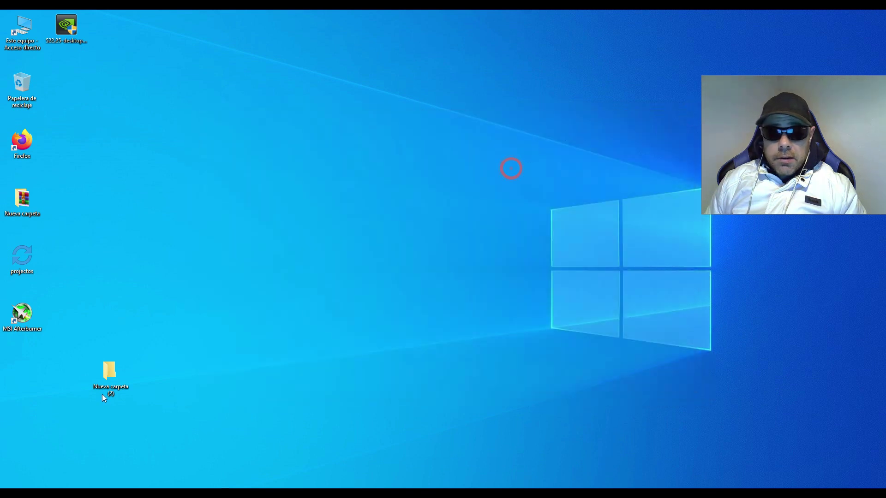
Switch to Windows Settings and open the management page for virus and threat protection settings in Windows Security
click(11, 484)
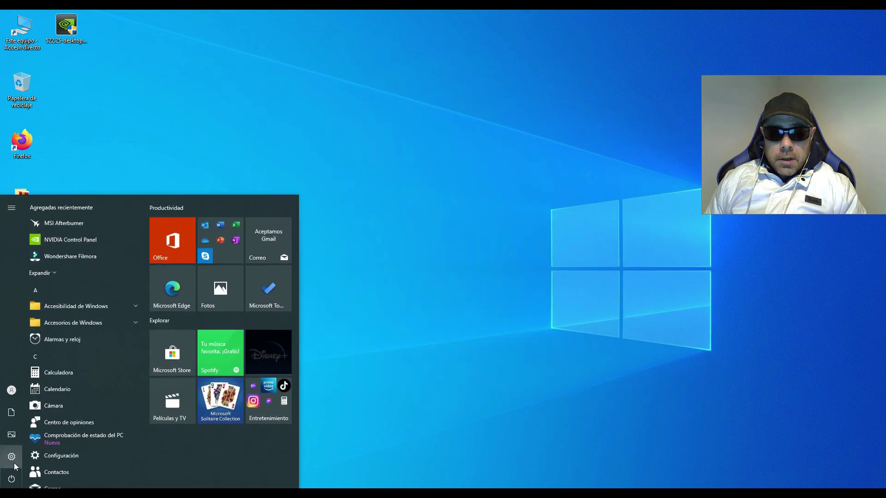
click(6, 458)
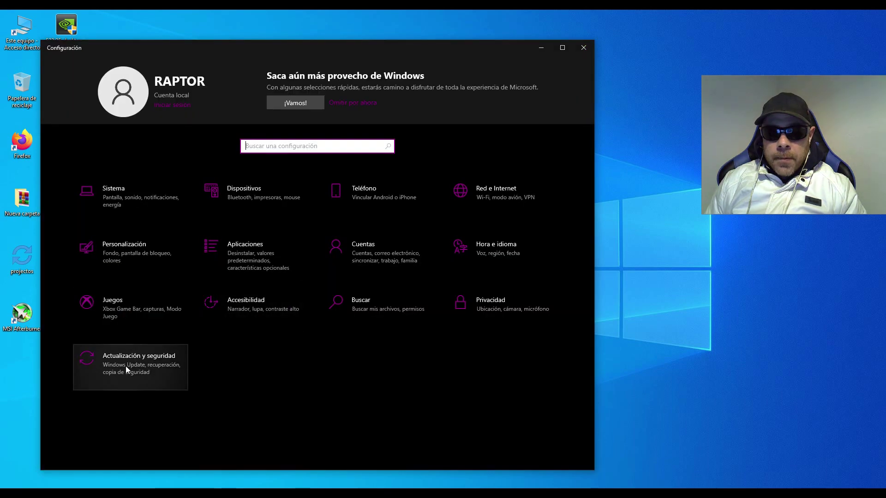
click(125, 366)
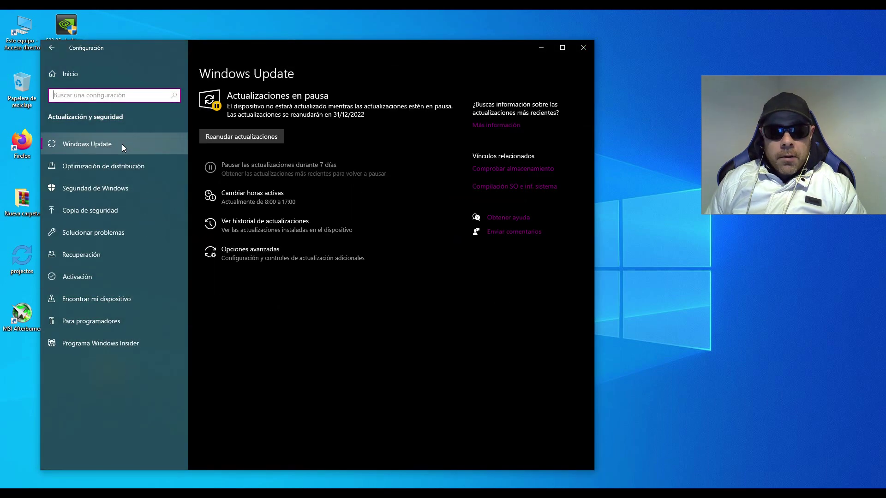
click(112, 186)
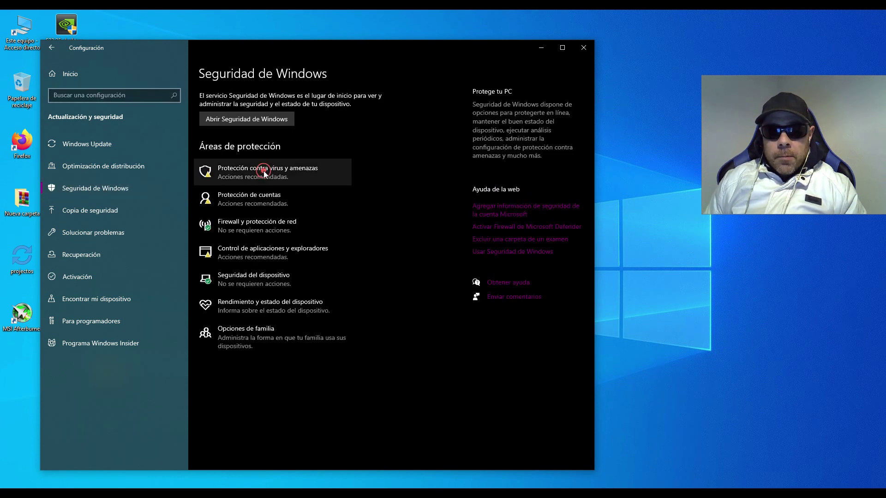
click(264, 172)
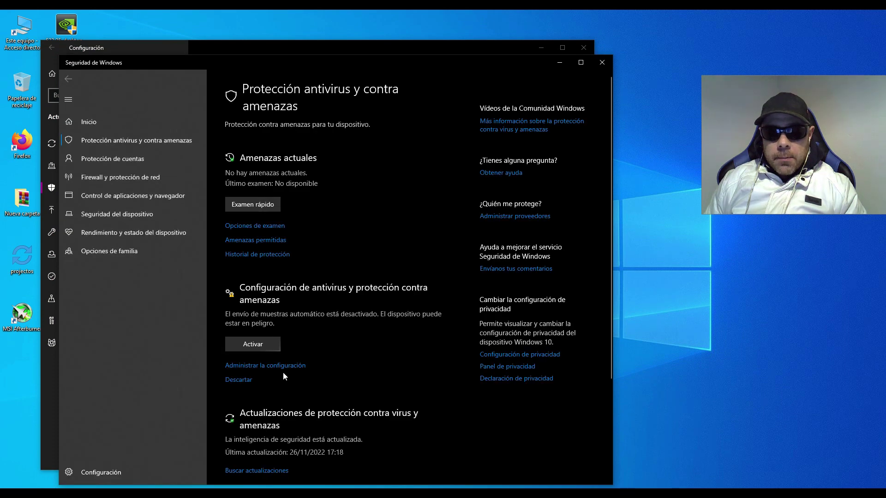
click(286, 365)
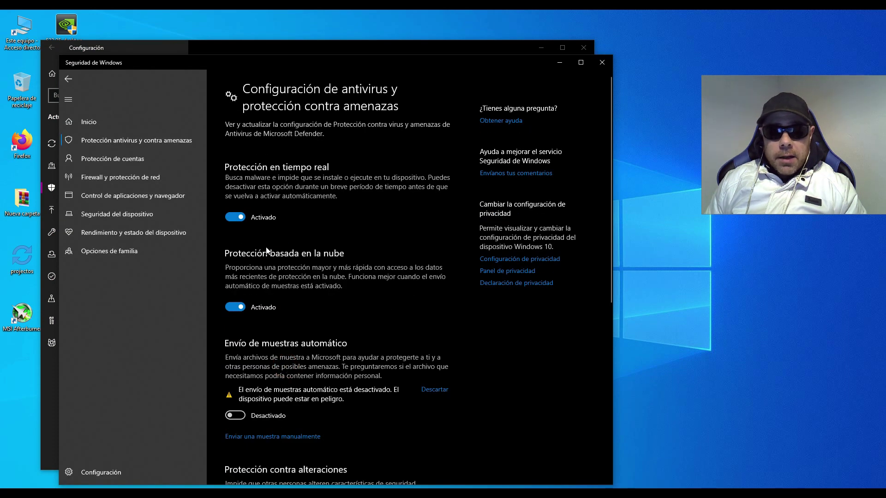
Add the desktop folder Nueva carpeta (2) as a Microsoft Defender folder exclusion and close the security and settings windows
scroll(334, 331, down, 5)
scroll(334, 332, down, 2)
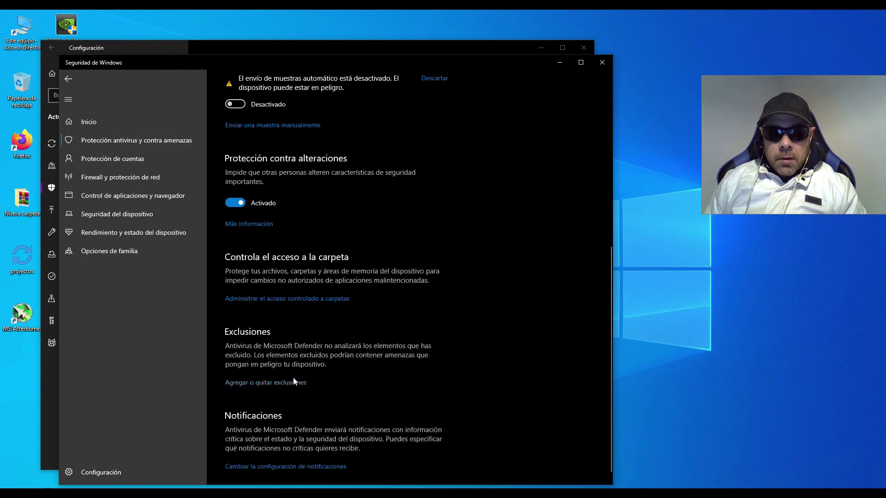
click(290, 383)
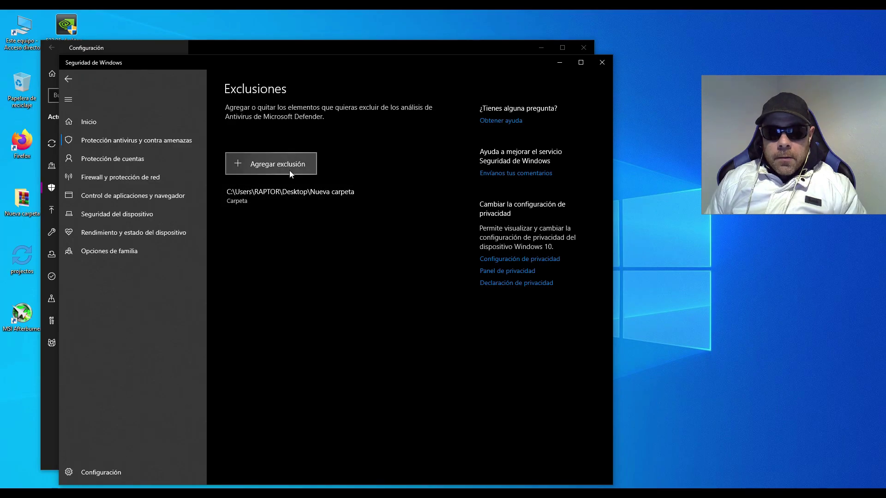
click(289, 163)
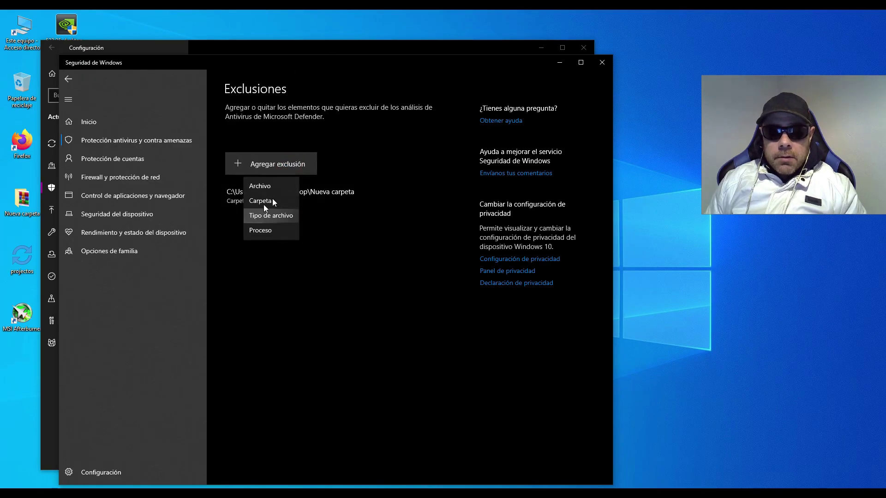
click(274, 202)
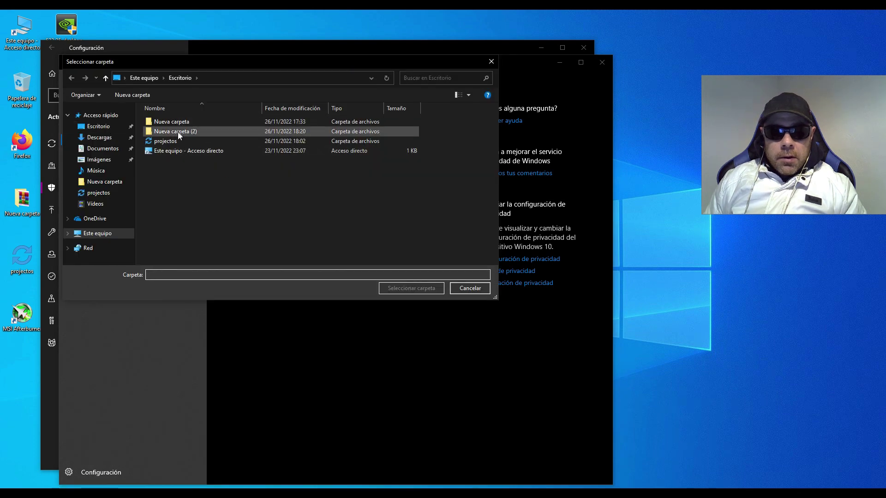
click(184, 131)
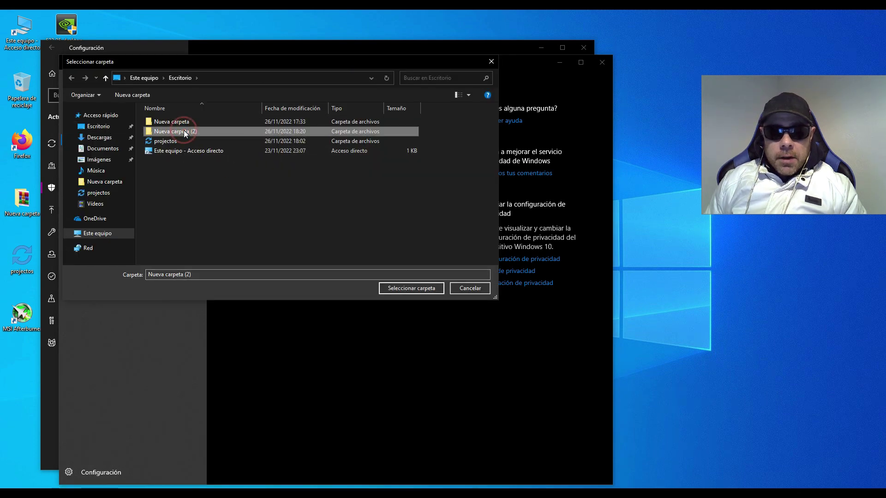
click(405, 288)
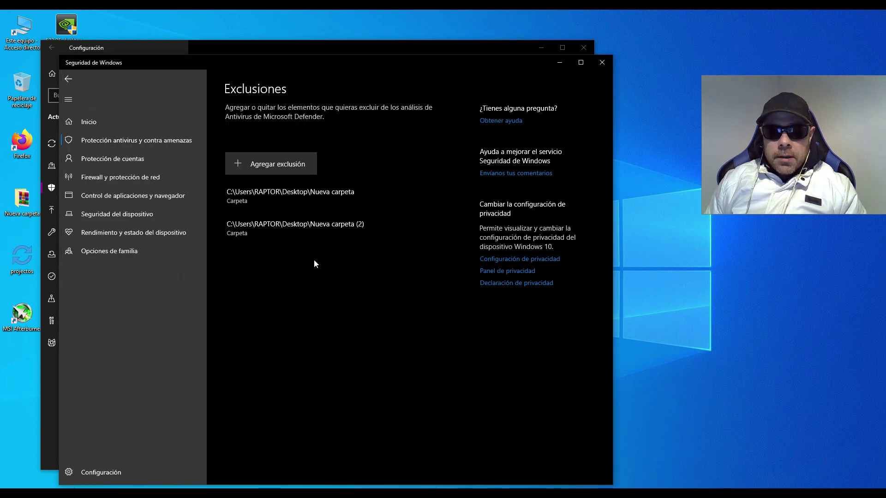
click(601, 64)
click(584, 46)
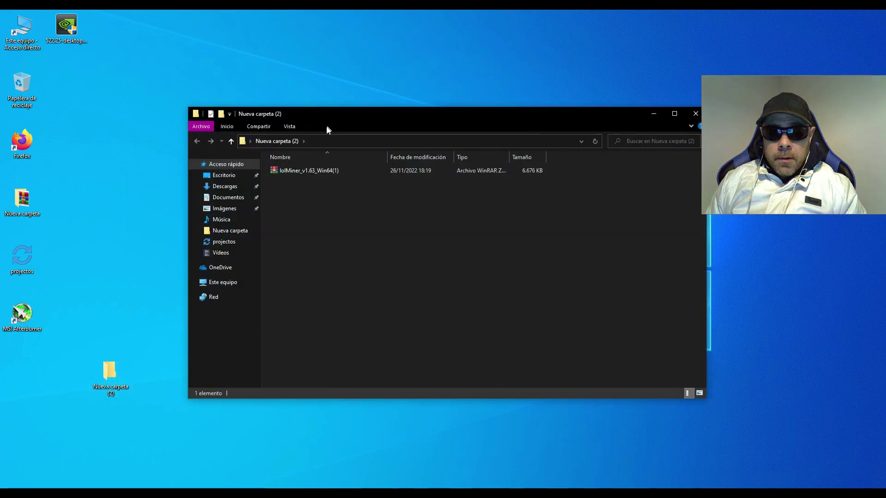
Extract the lolMiner_v1.63_Win64(1) archive directly into the Nueva carpeta (2) folder
click(300, 170)
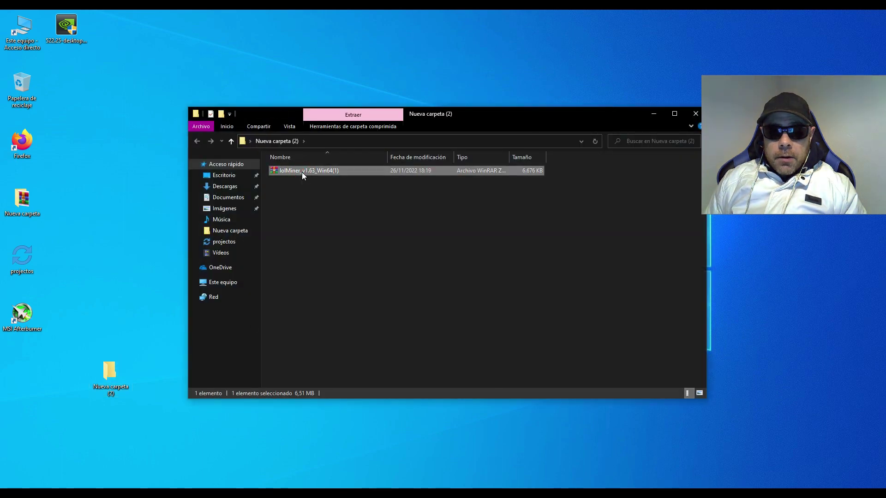
right_click(302, 172)
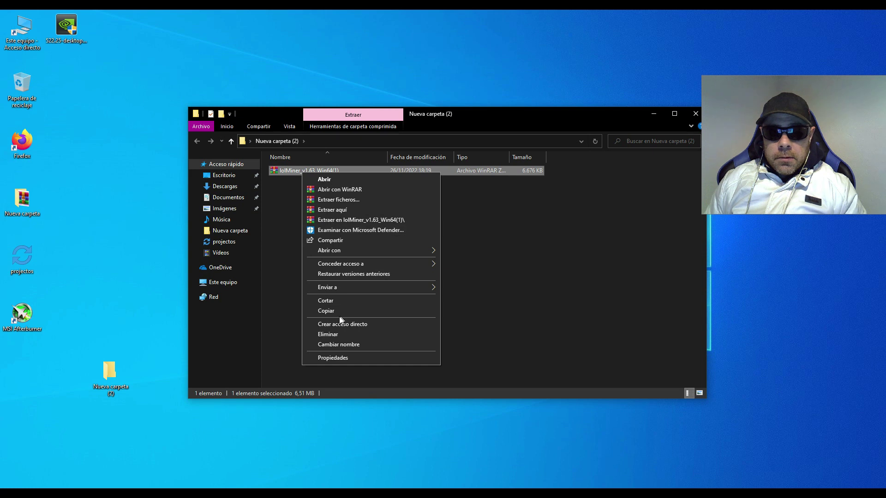
click(342, 210)
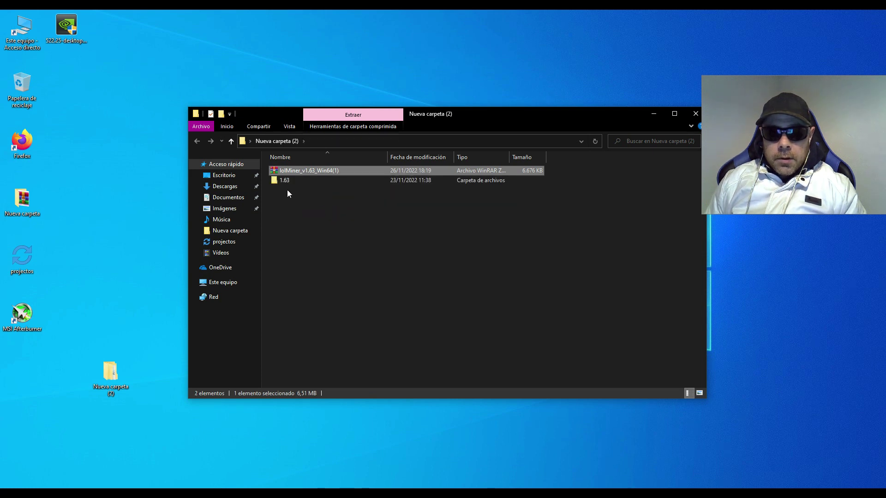
Open the extracted 1.63 folder and open the mine_kas batch file for editing
click(286, 181)
double_click(286, 180)
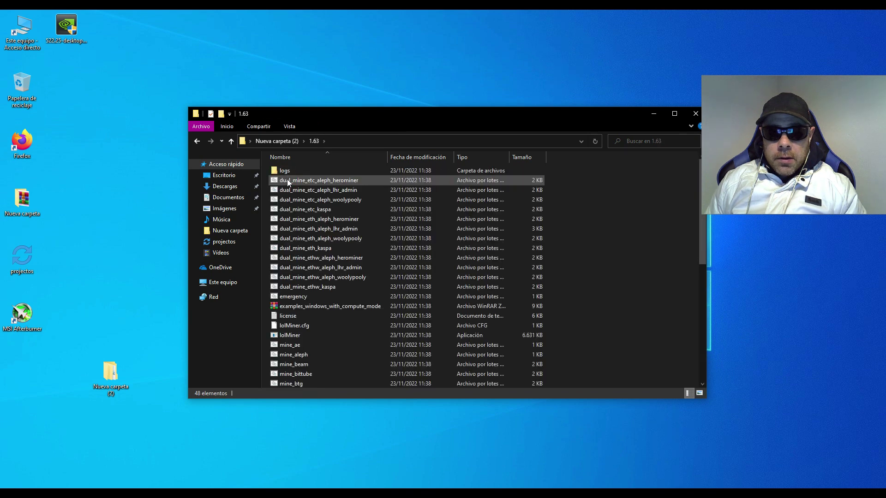
scroll(332, 220, down, 6)
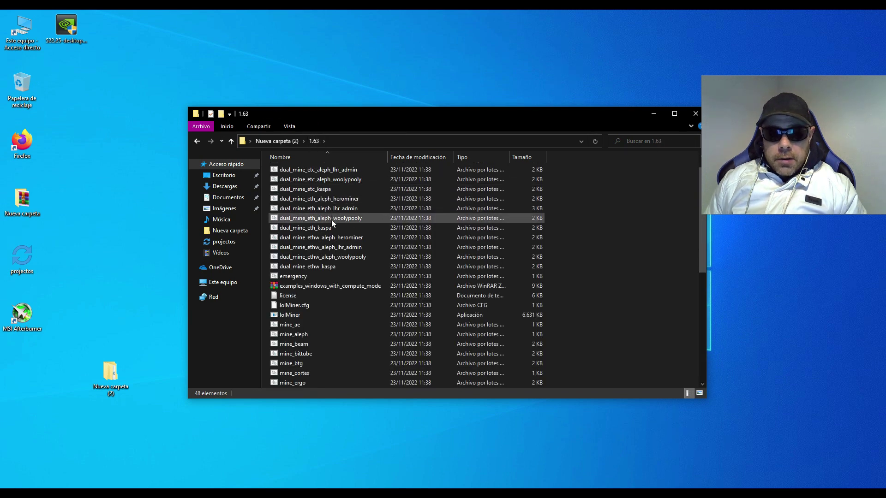
scroll(340, 246, down, 3)
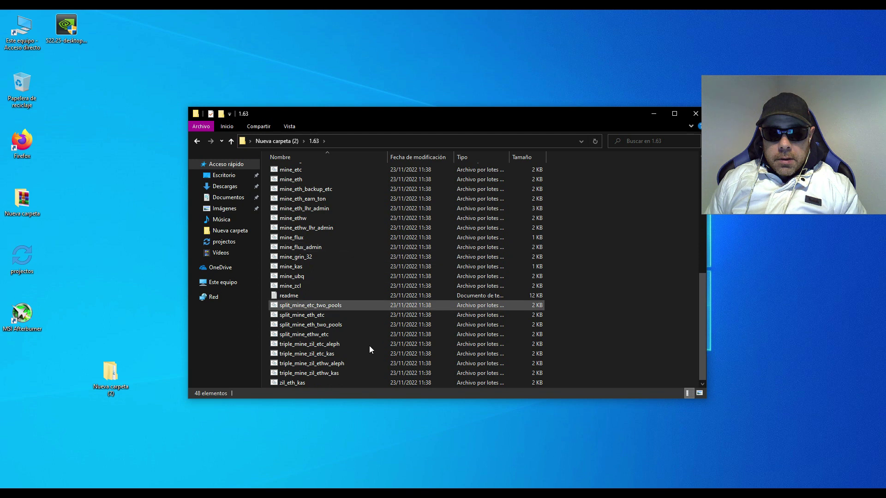
click(297, 383)
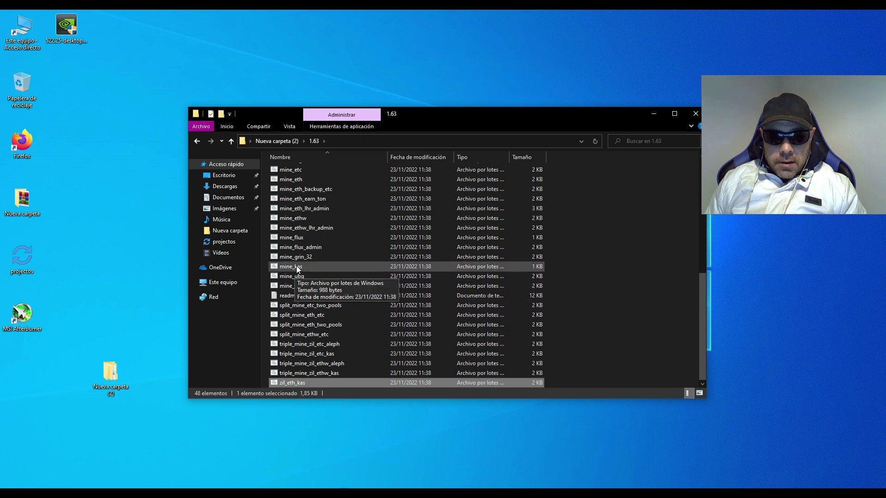
click(297, 268)
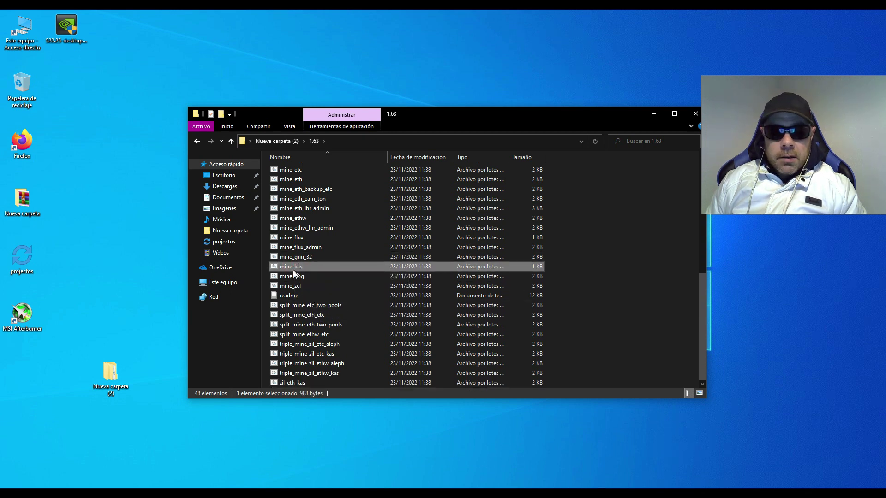
right_click(300, 266)
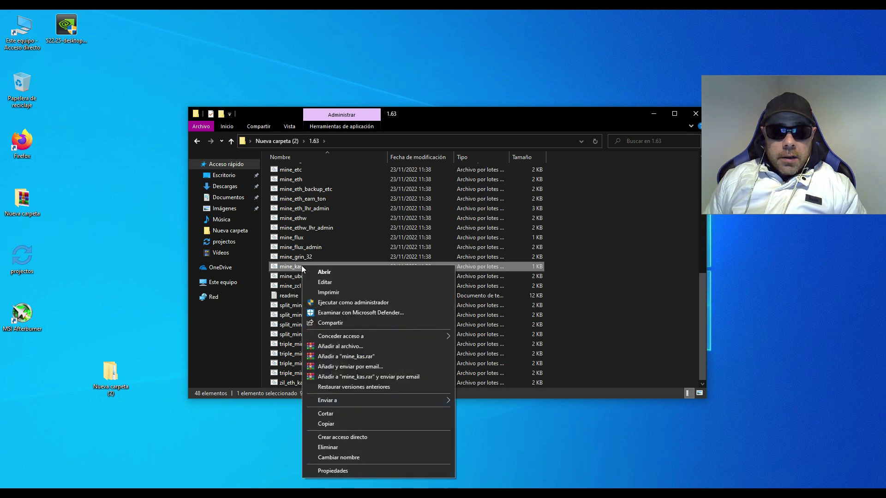
click(327, 282)
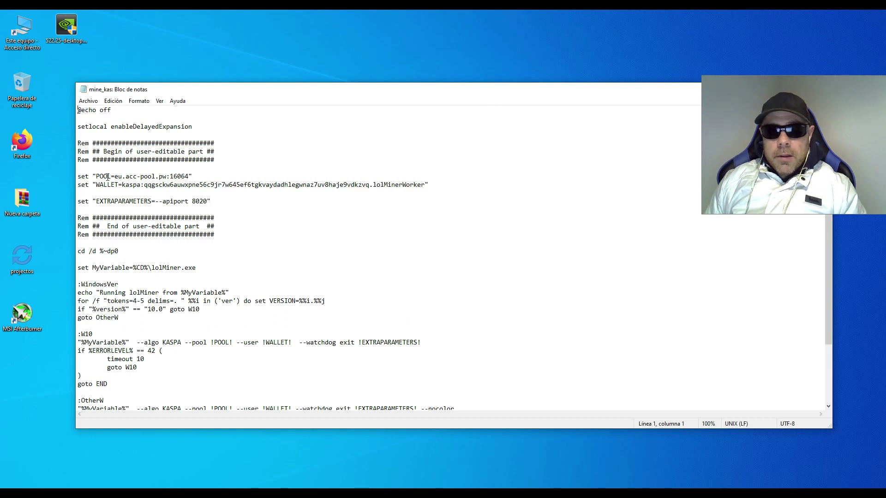
Examine the POOL and WALLET lines in mine_kas, and close the file and the 1.63 folder window
drag(97, 176, 195, 176)
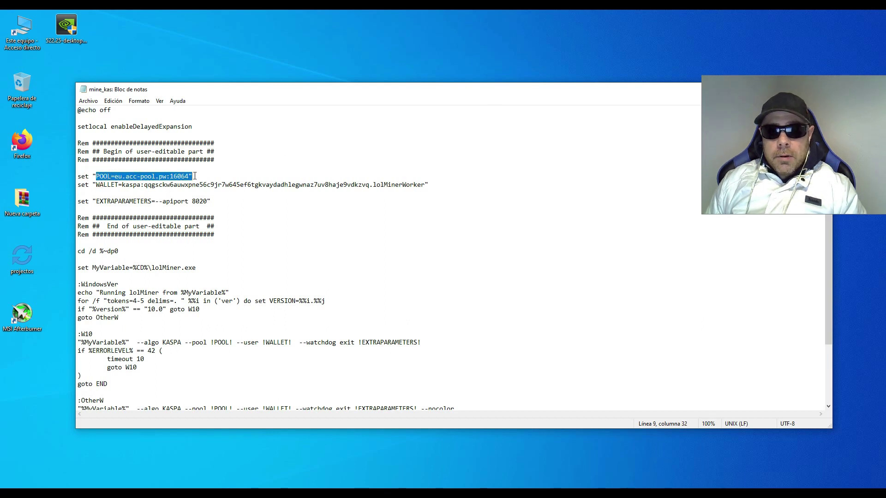
drag(99, 185, 380, 191)
click(603, 158)
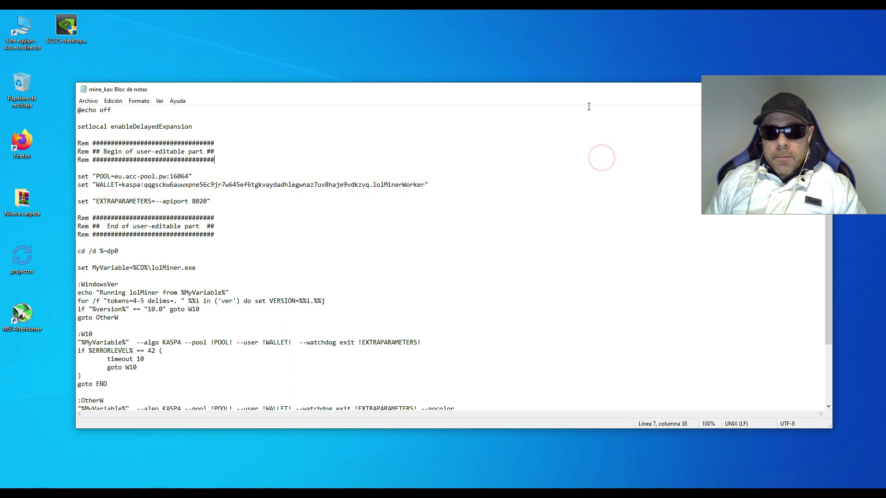
drag(601, 94, 595, 67)
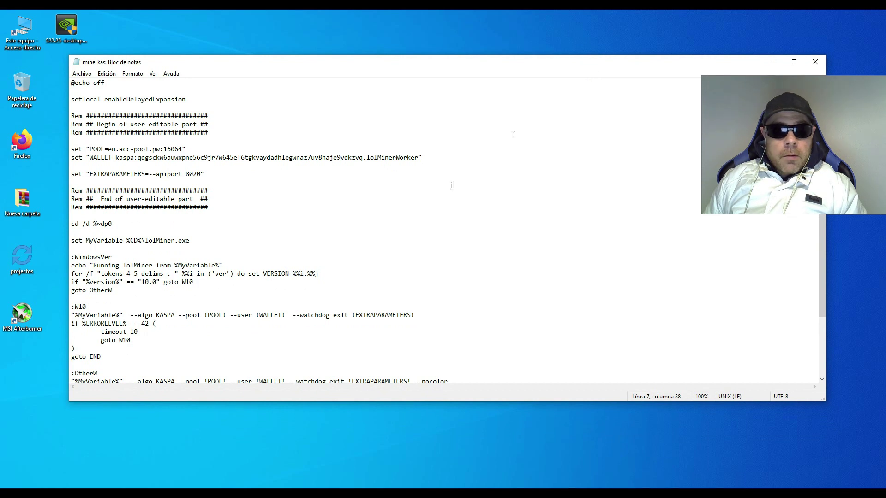
click(815, 63)
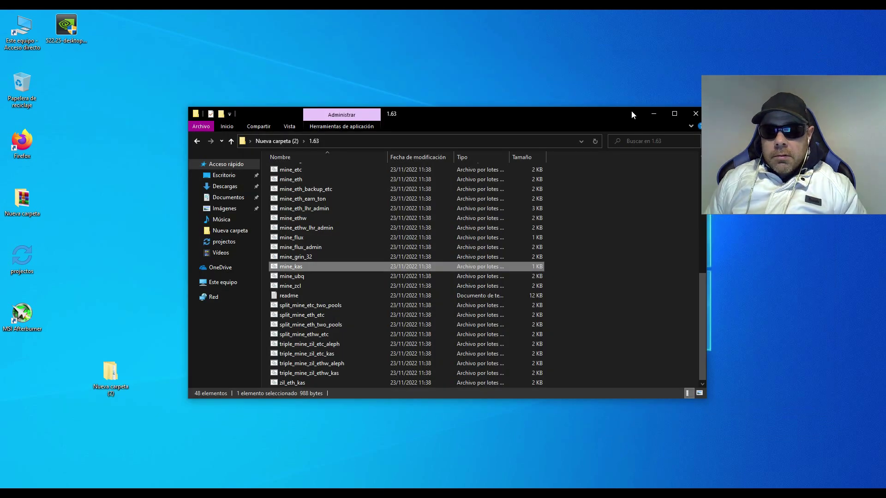
drag(629, 110, 608, 110)
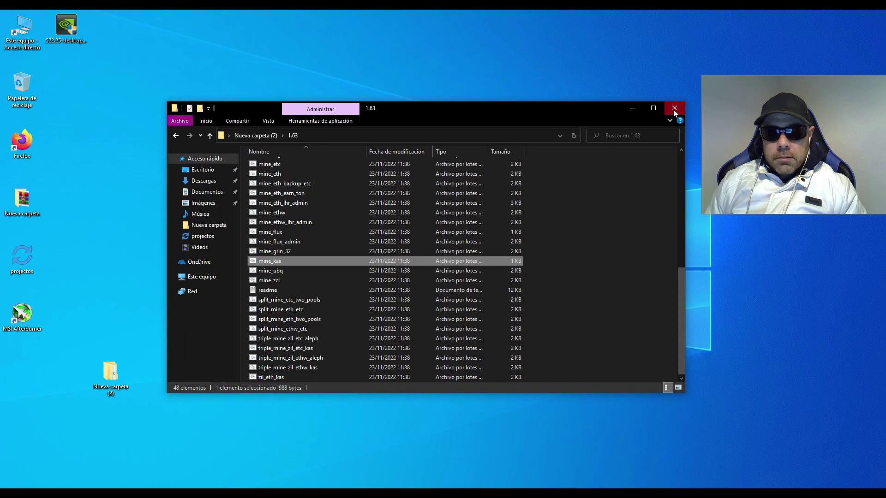
click(674, 108)
Switch to Firefox and search Google for "kaspa pool"
click(362, 291)
key(alt+Tab)
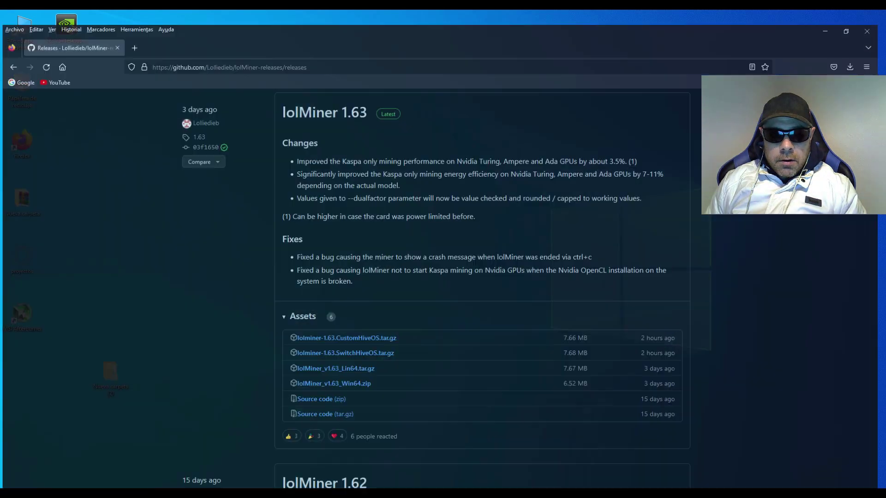
click(24, 69)
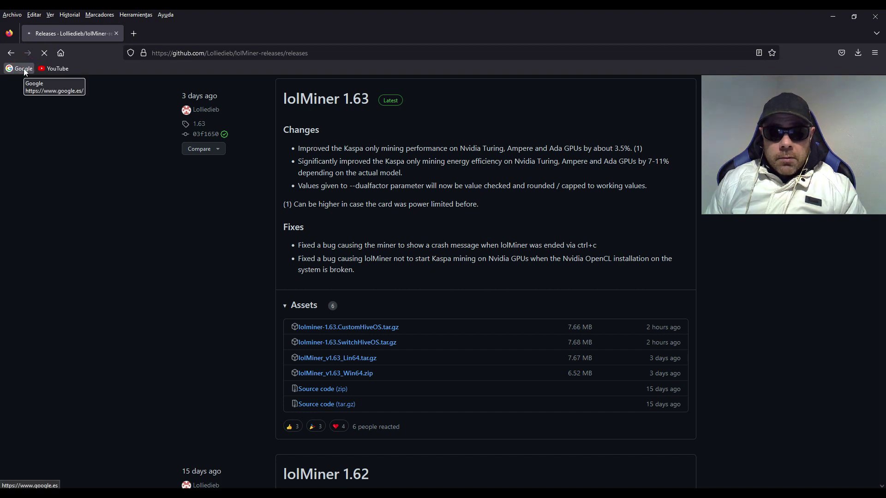
click(24, 68)
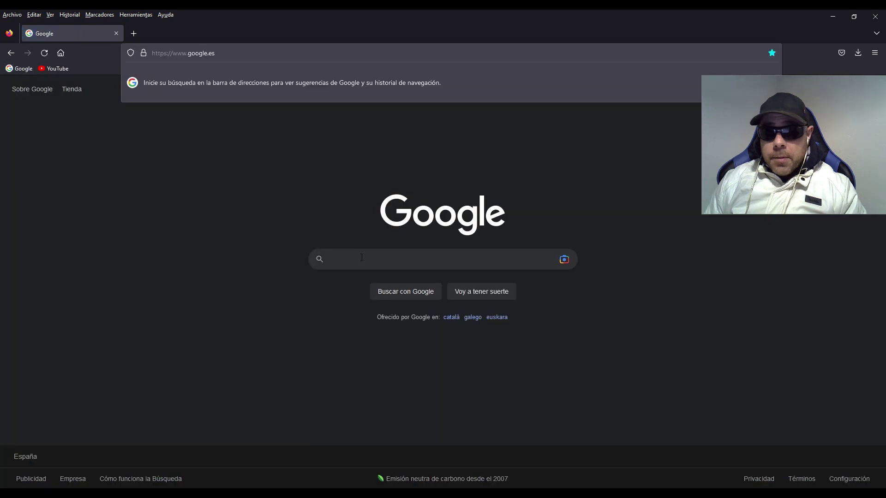
click(368, 257)
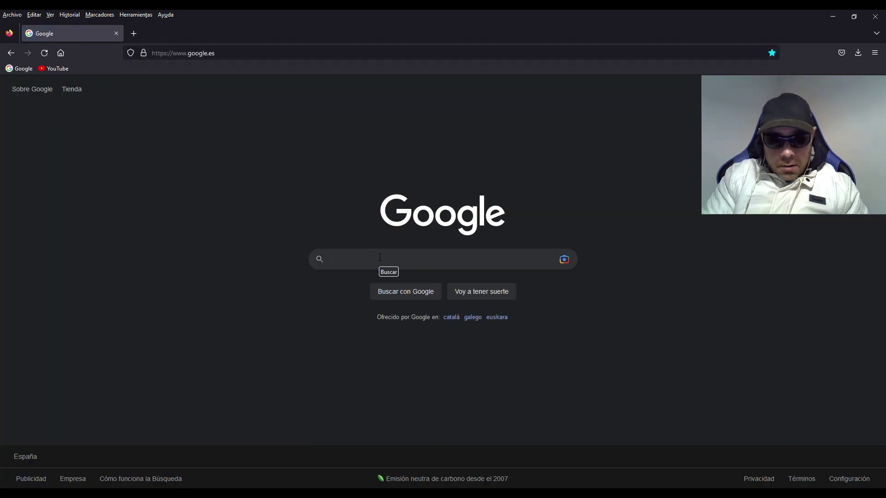
text(kaspa)
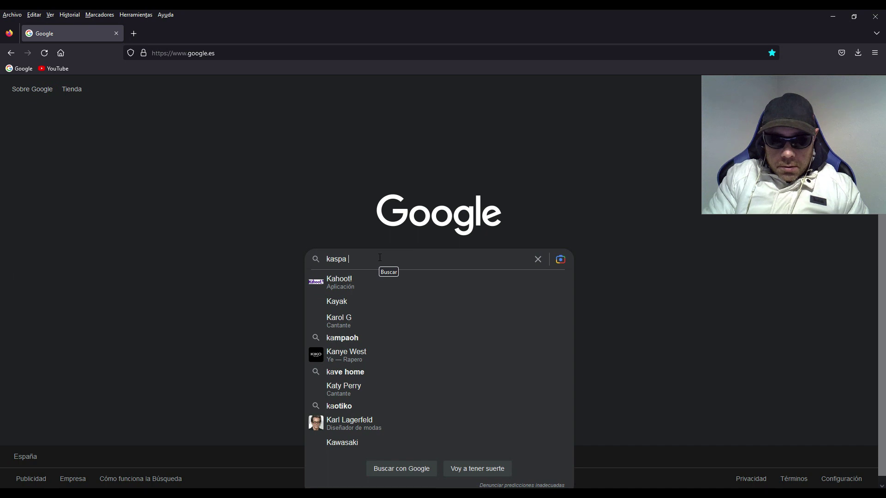
text( pool)
key(Return)
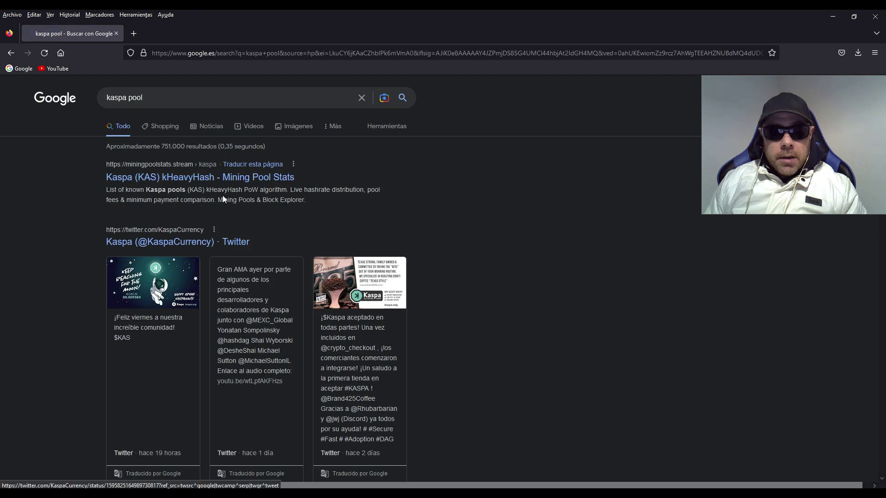
Open the Mining Pool Stats page for Kaspa (KAS) and open woolypooly.com from its pool list in a new tab
click(159, 180)
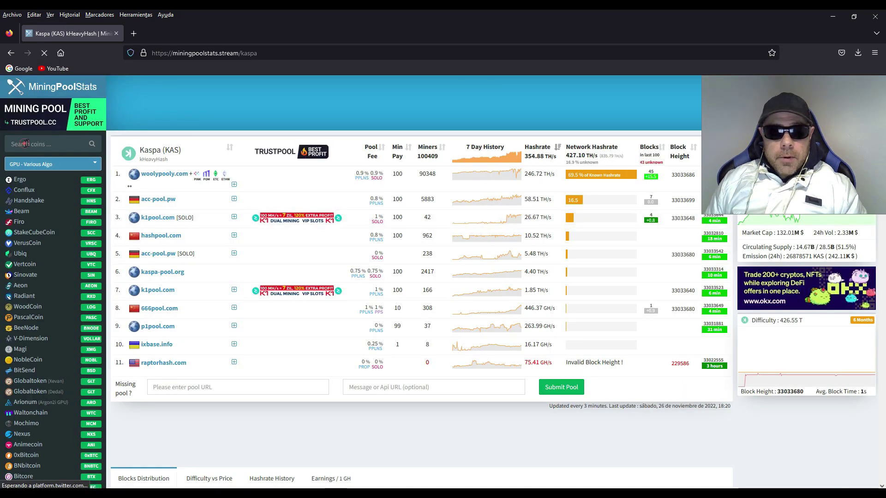
click(27, 144)
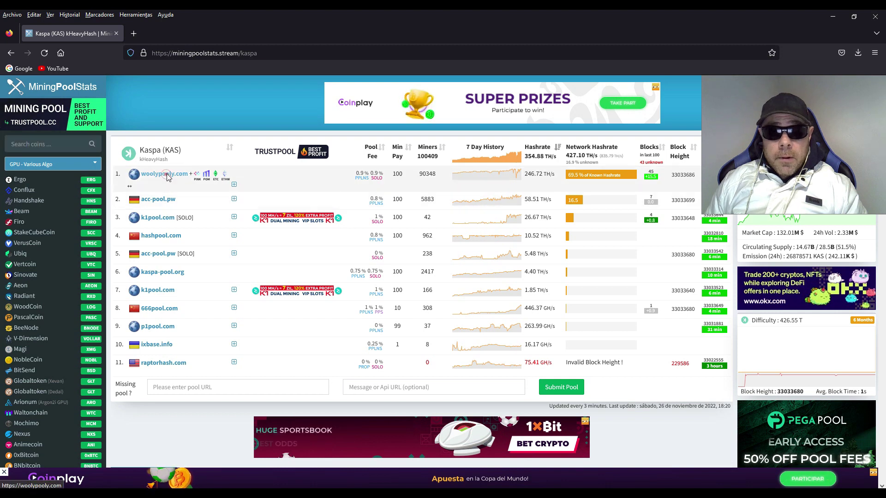
key(ctrl+t)
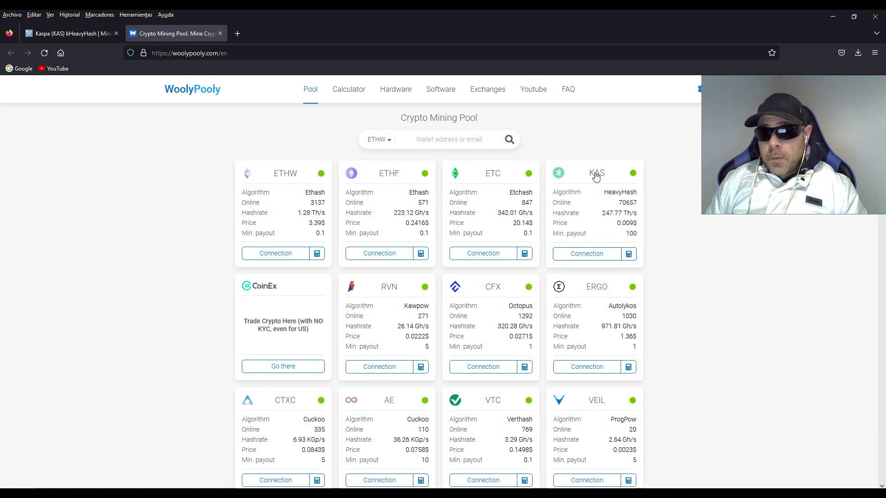
Look through WoolyPooly's coin list and open the KAS pool page
scroll(556, 305, down, 5)
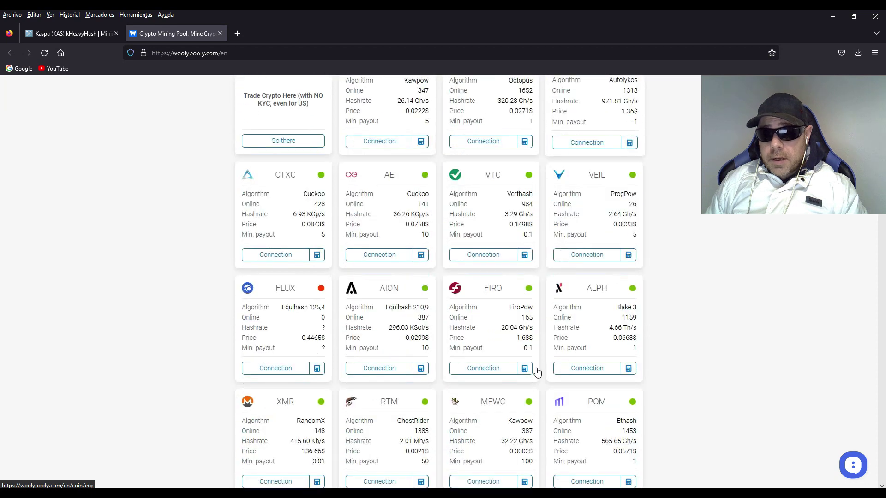
scroll(555, 375, down, 2)
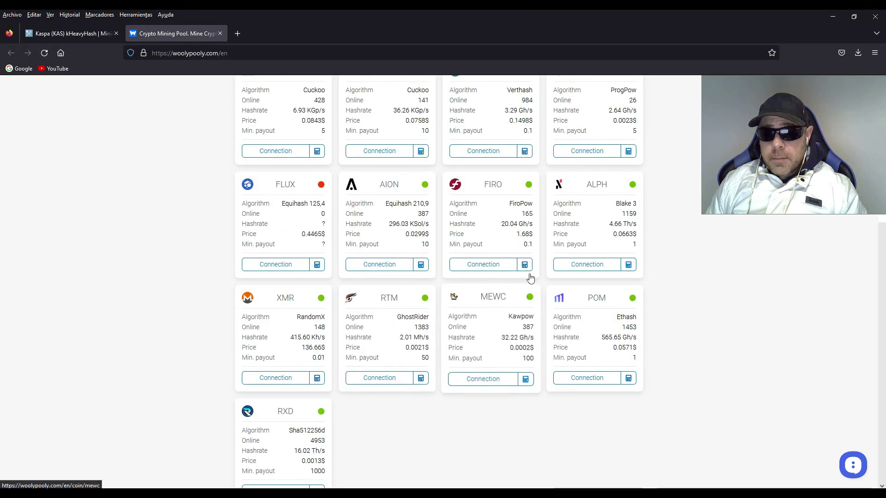
scroll(530, 276, up, 6)
scroll(565, 225, up, 1)
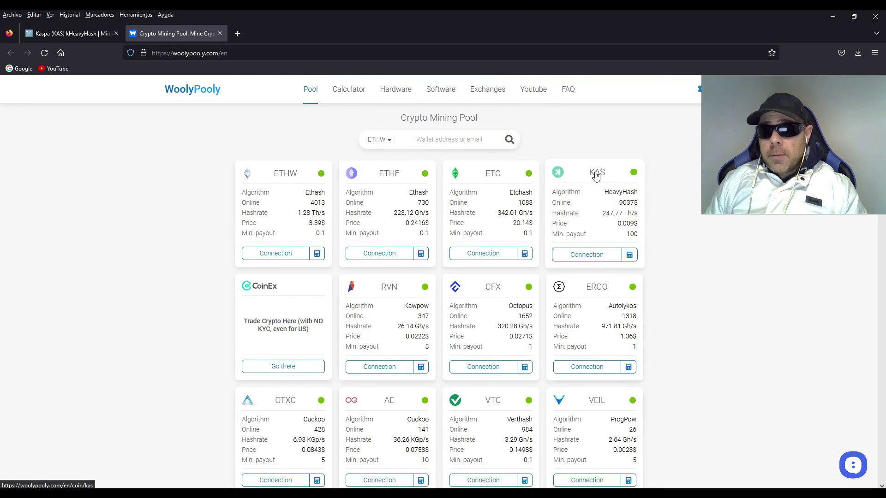
click(598, 173)
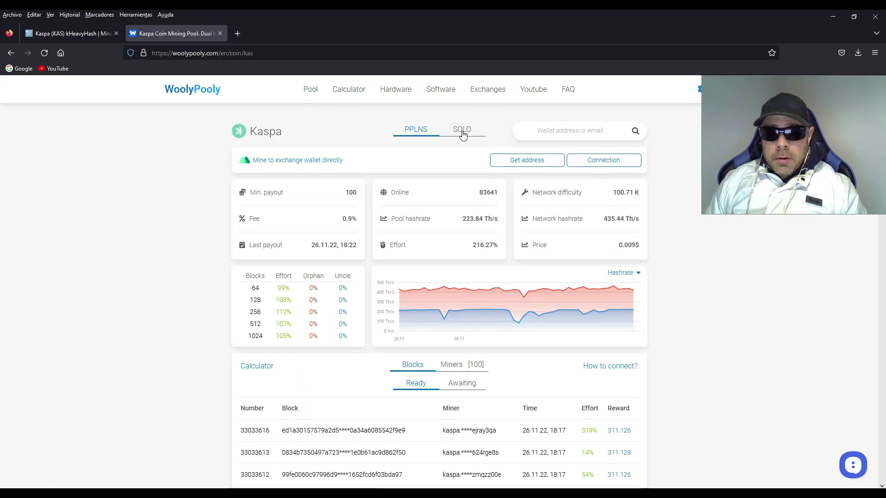
View the Kaspa pool's SOLO mode, return it to PPLNS, and open the pool's connection details
click(461, 130)
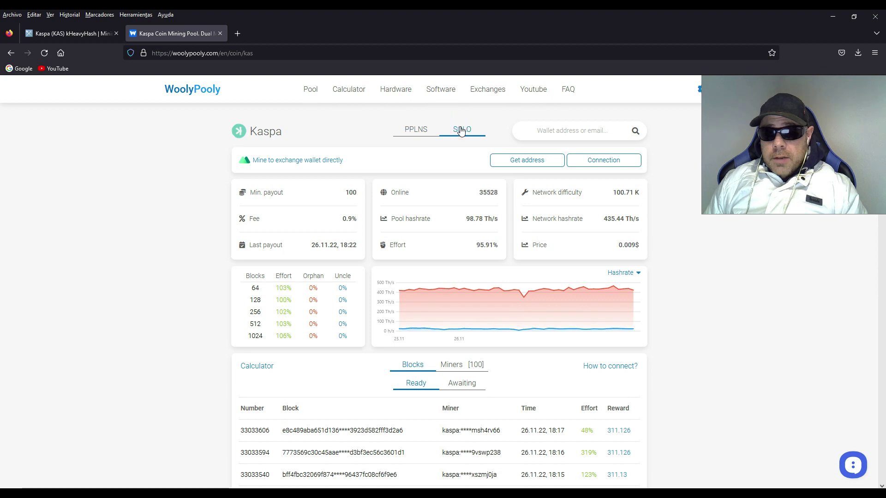
click(416, 131)
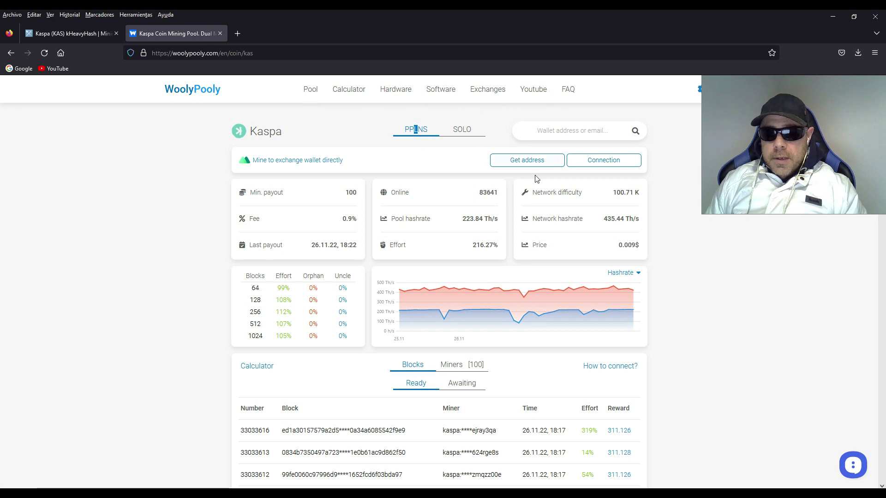
click(604, 162)
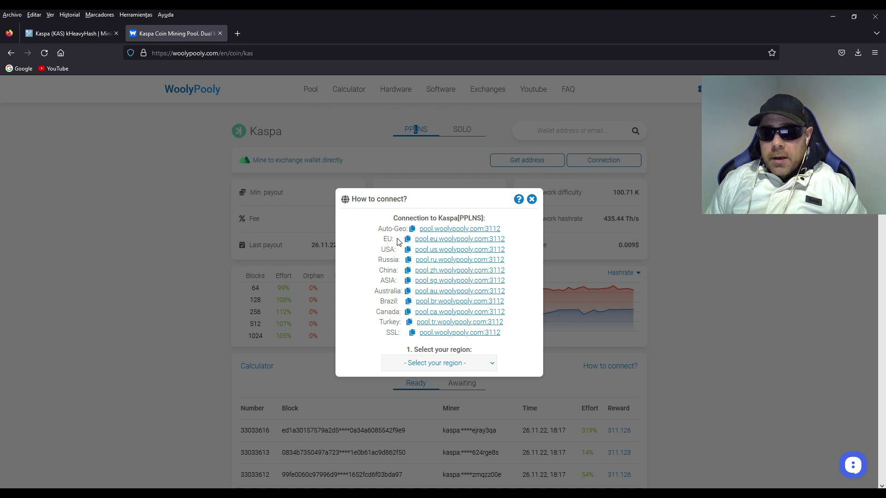
Copy the EU server address pool.eu.woolypooly.com:3112, close the connection details, and minimize the browser
click(463, 241)
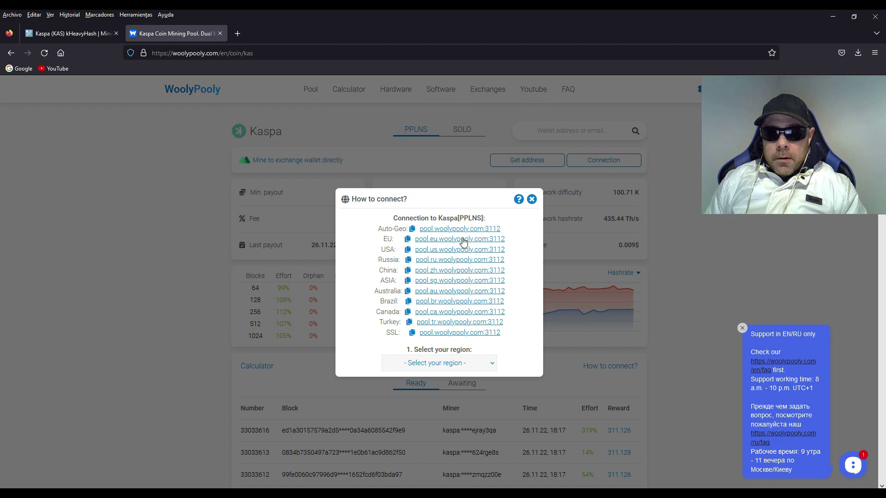
right_click(464, 240)
drag(415, 240, 510, 247)
right_click(502, 247)
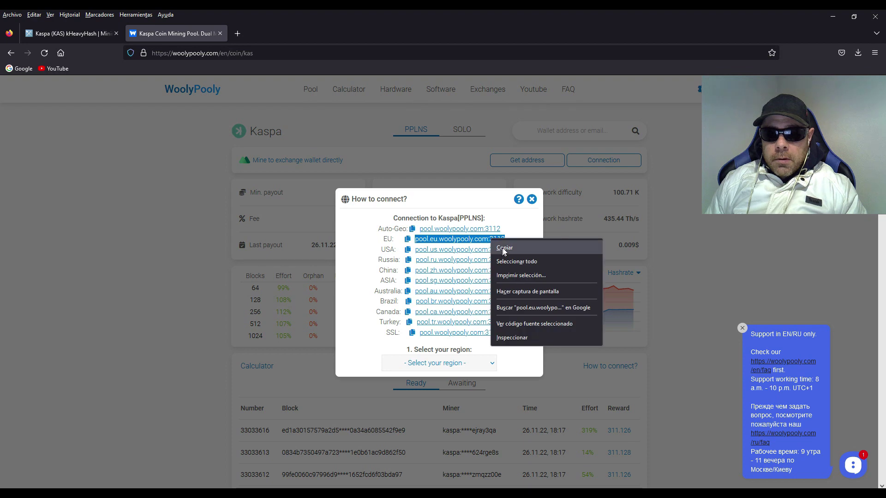
click(501, 248)
click(531, 206)
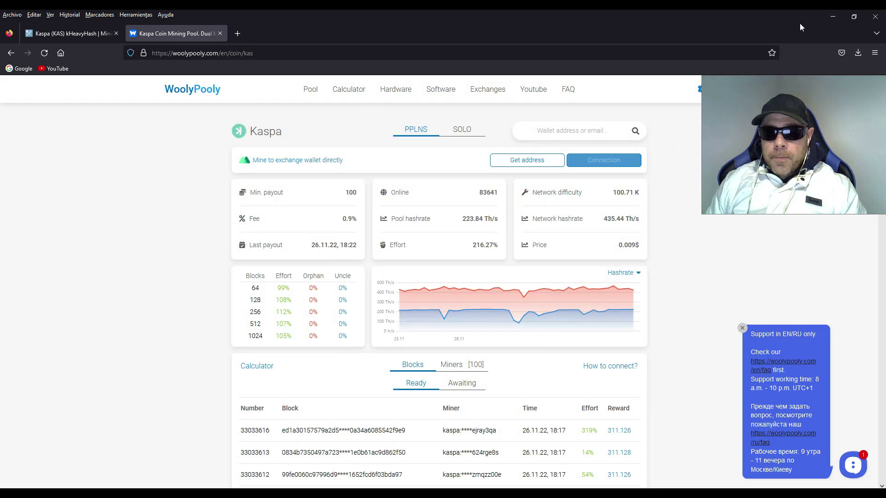
click(832, 16)
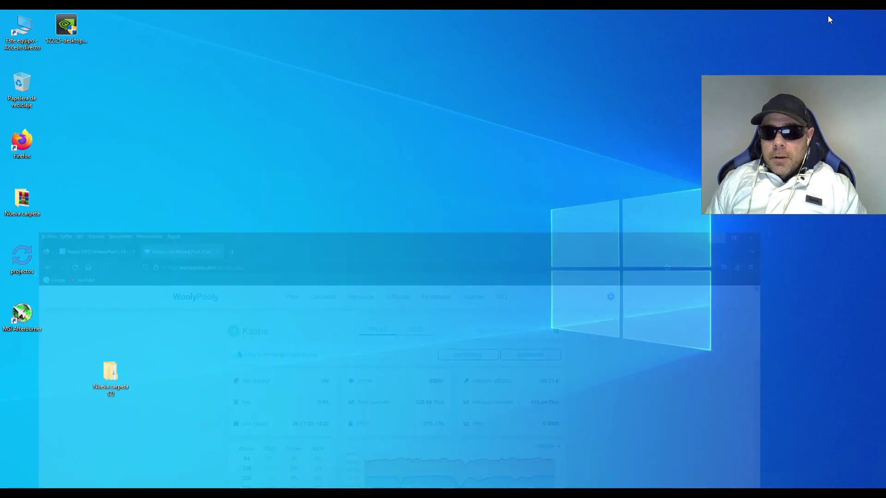
right_click(146, 220)
mouse_move(177, 306)
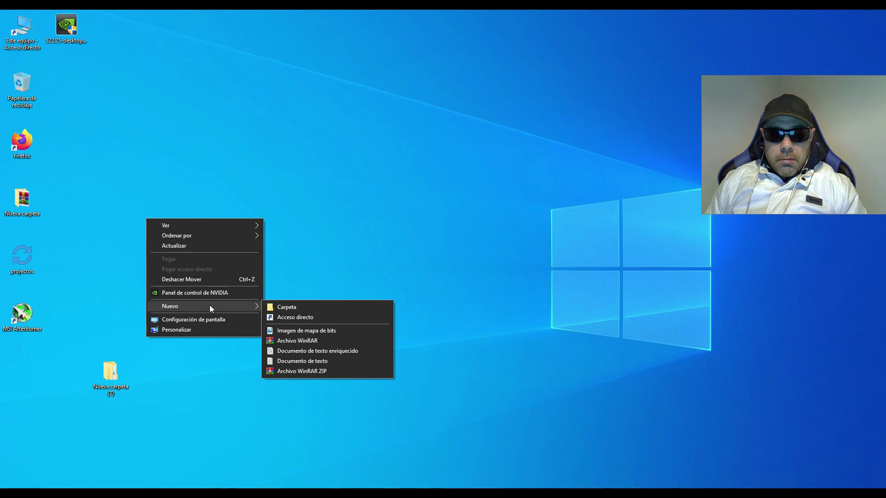
click(304, 235)
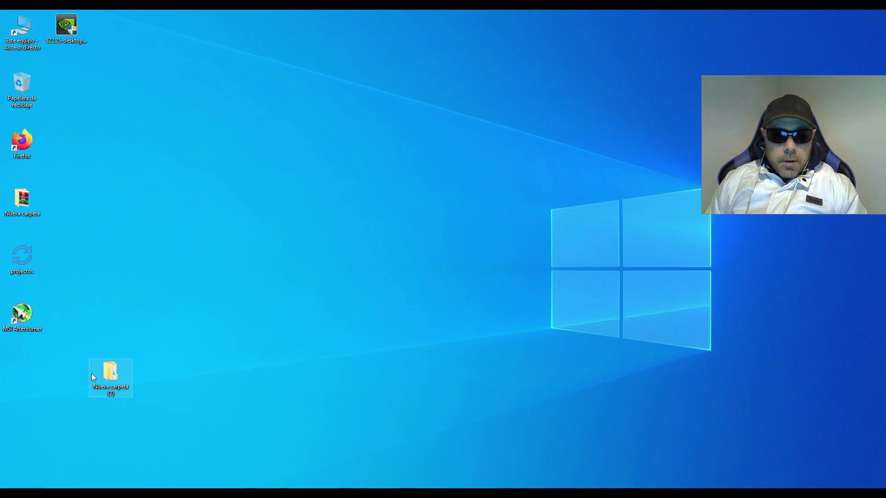
Open the 1.63 folder inside the desktop folder Nueva carpeta (2)
double_click(111, 373)
click(267, 166)
double_click(268, 164)
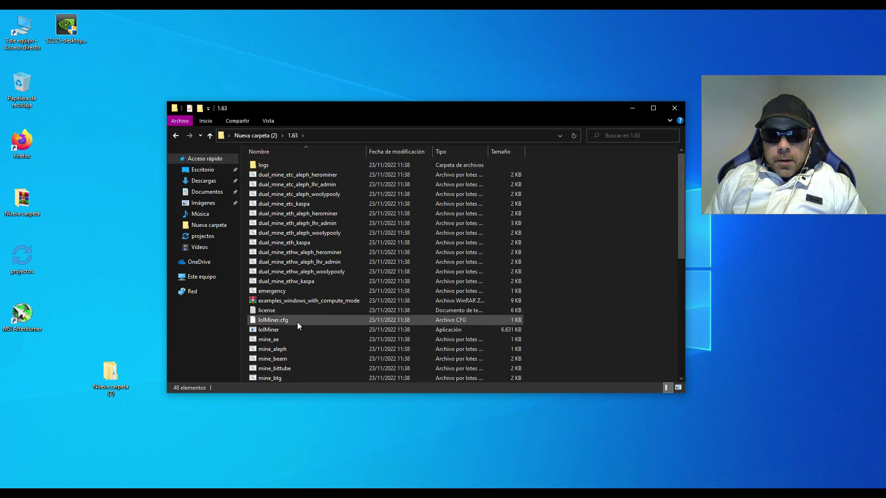
Find the mine_kas batch file in the 1.63 folder and open it for editing
scroll(298, 323, down, 3)
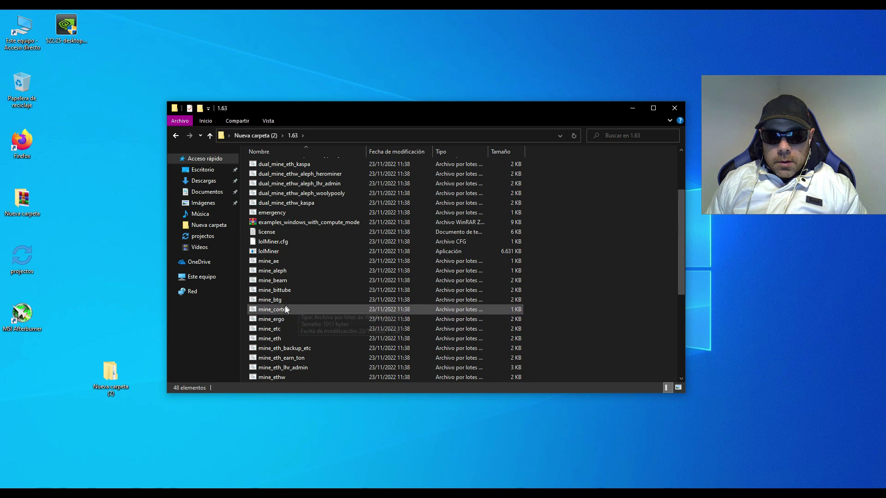
scroll(292, 291, down, 3)
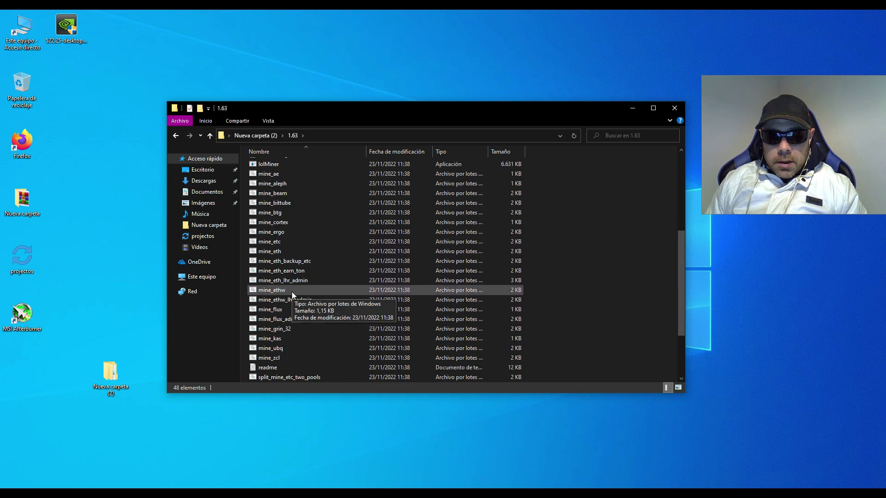
right_click(277, 339)
click(309, 144)
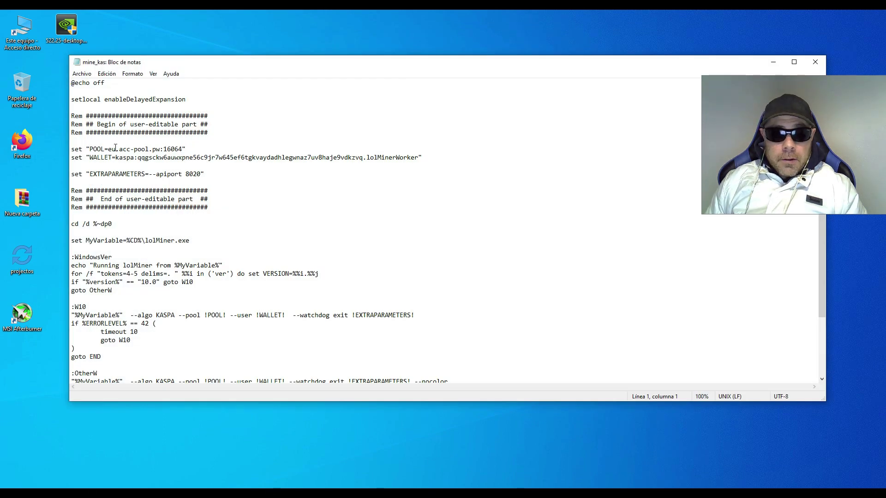
Replace the POOL address in mine_kas with the copied pool.eu.woolypooly.com:3112, and clear the editor and folder windows off the desktop
drag(109, 149, 149, 147)
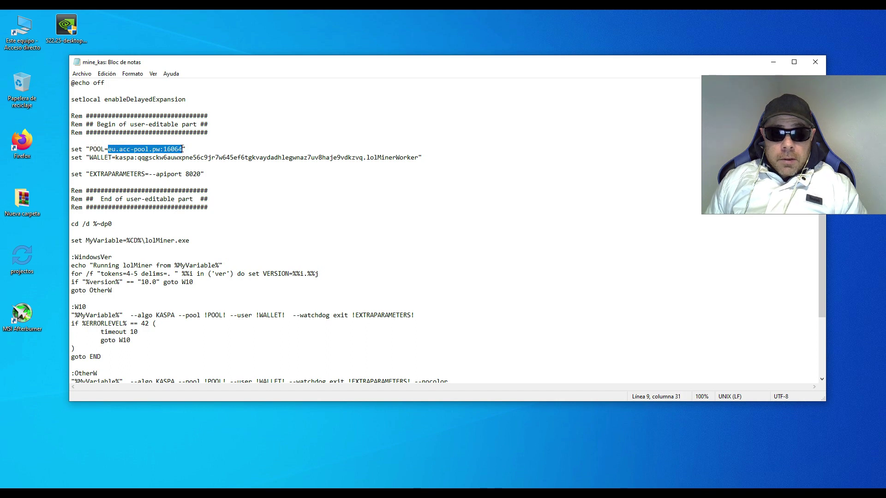
right_click(154, 149)
click(173, 188)
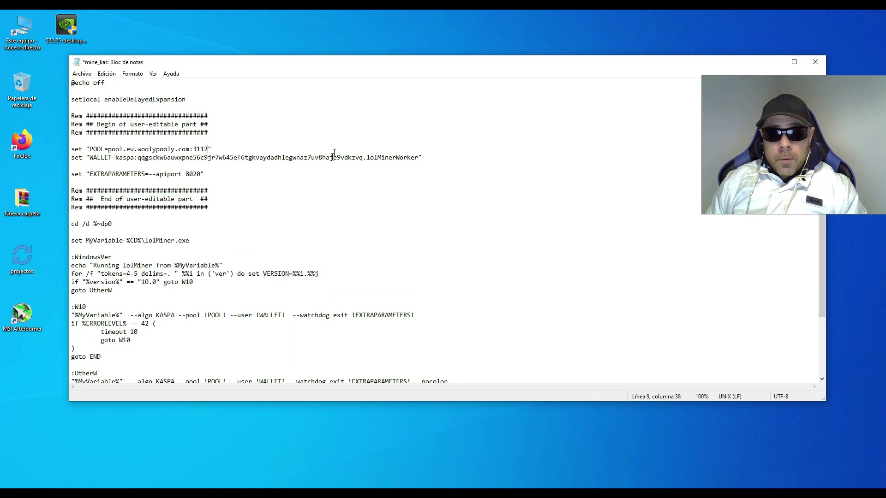
click(773, 62)
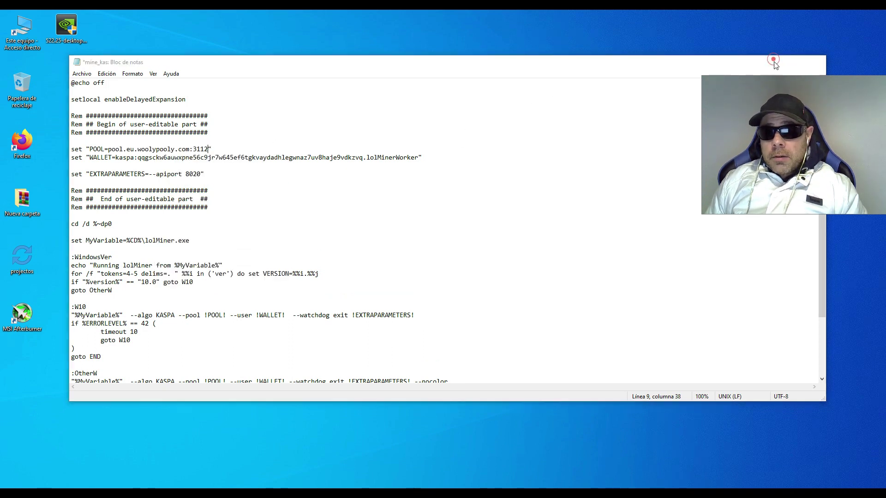
click(675, 108)
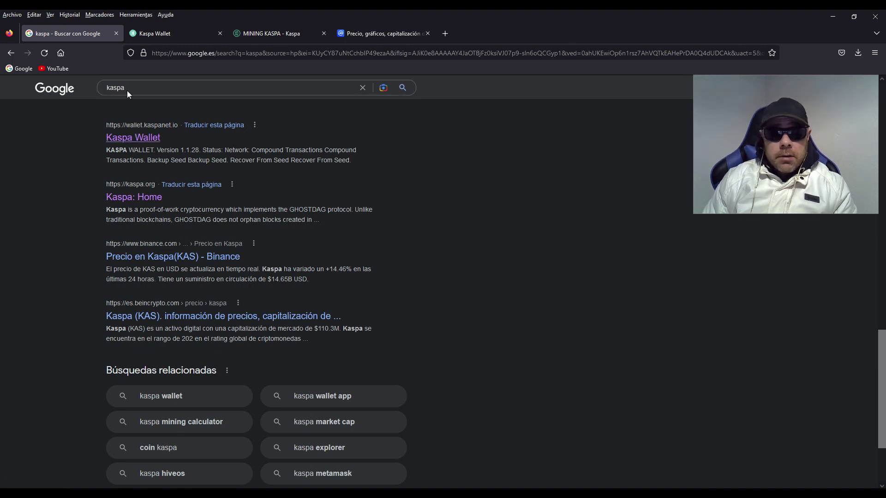
Review the Kaspa Wallet start page and the mining software and pool options on kaspa.org's mining page
click(170, 32)
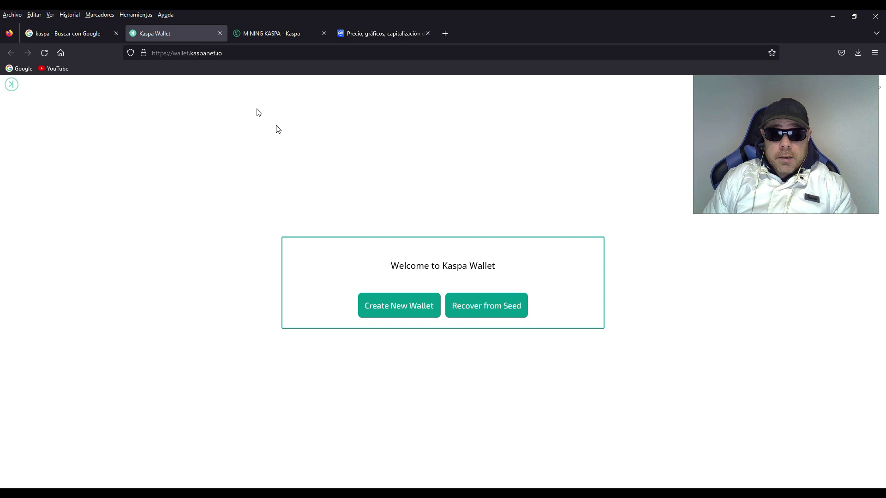
click(267, 32)
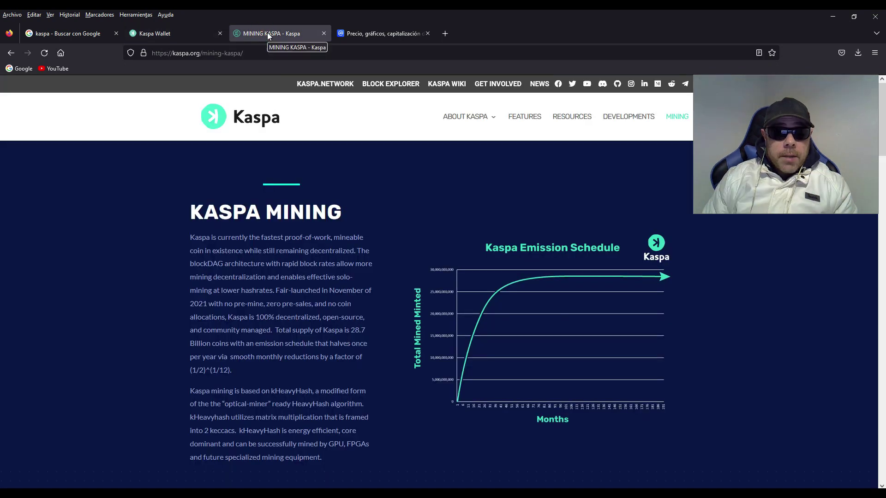
click(64, 34)
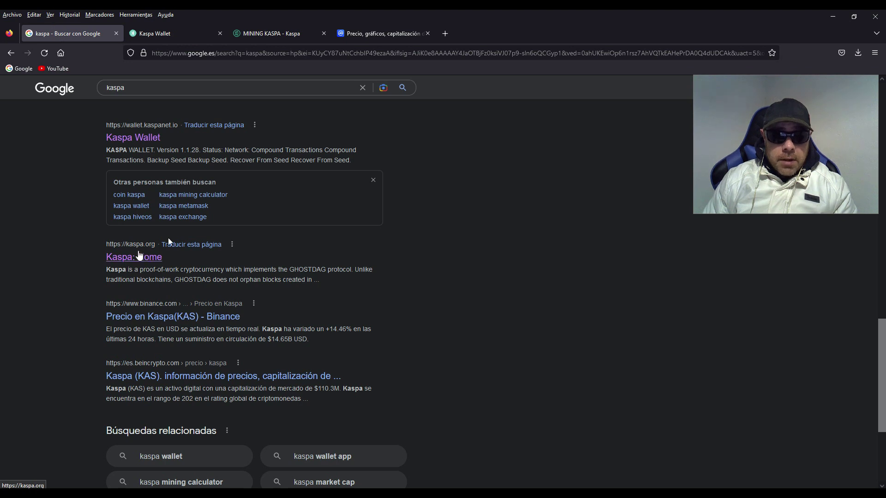
click(289, 30)
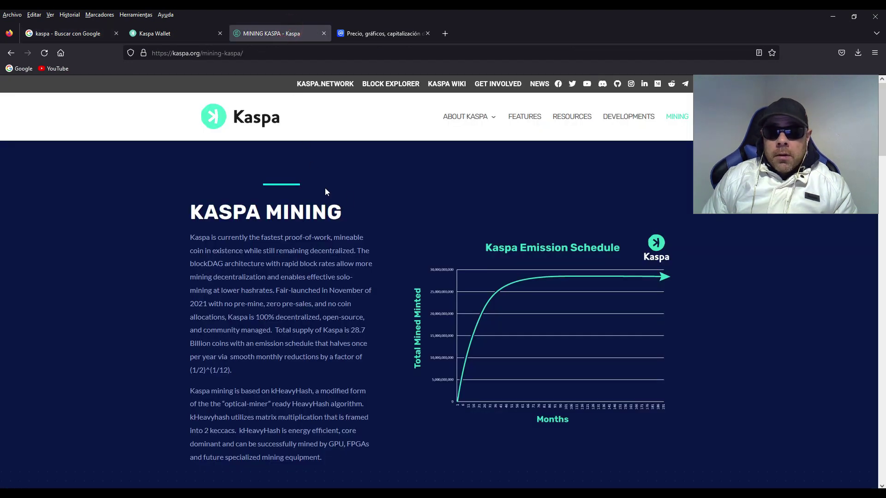
scroll(390, 229, down, 8)
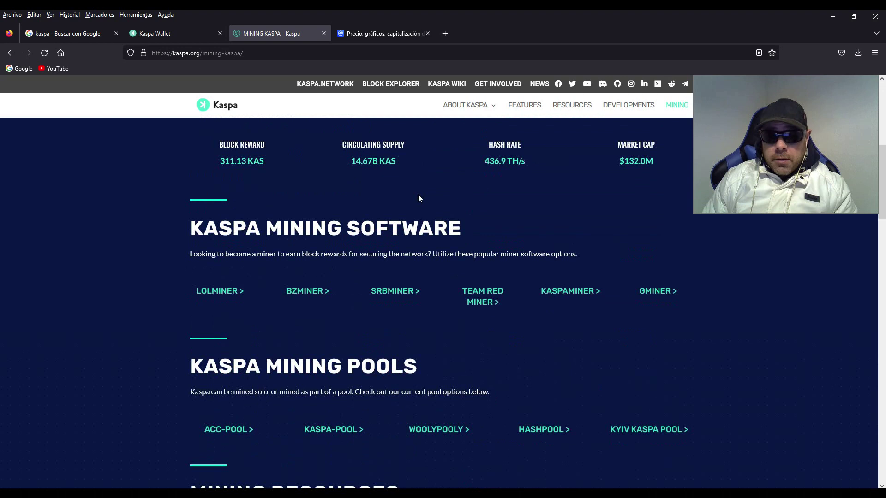
scroll(461, 217, down, 1)
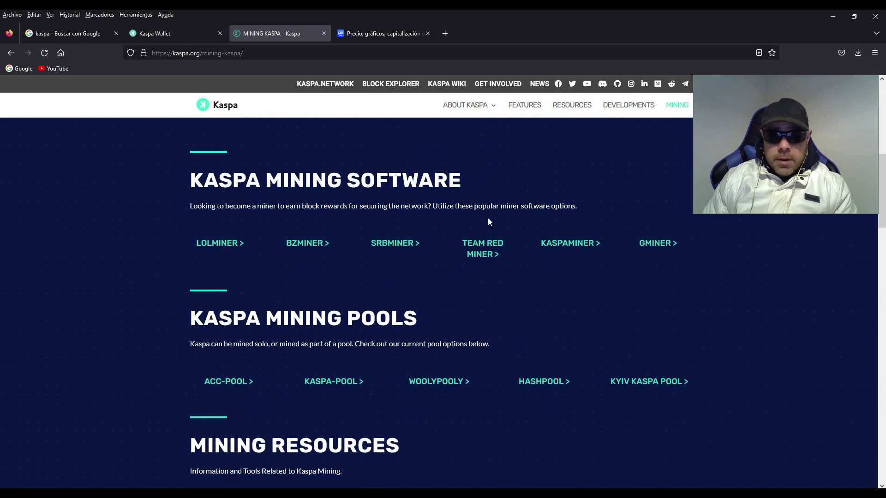
scroll(488, 218, down, 3)
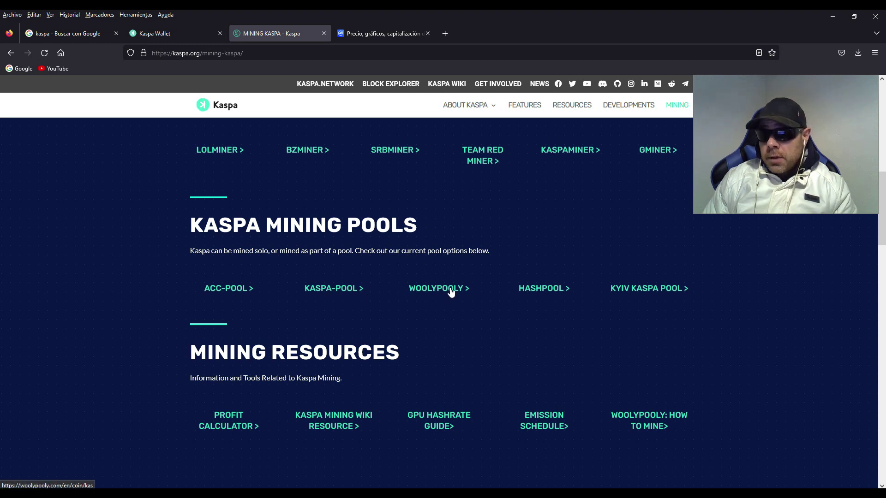
scroll(450, 290, up, 1)
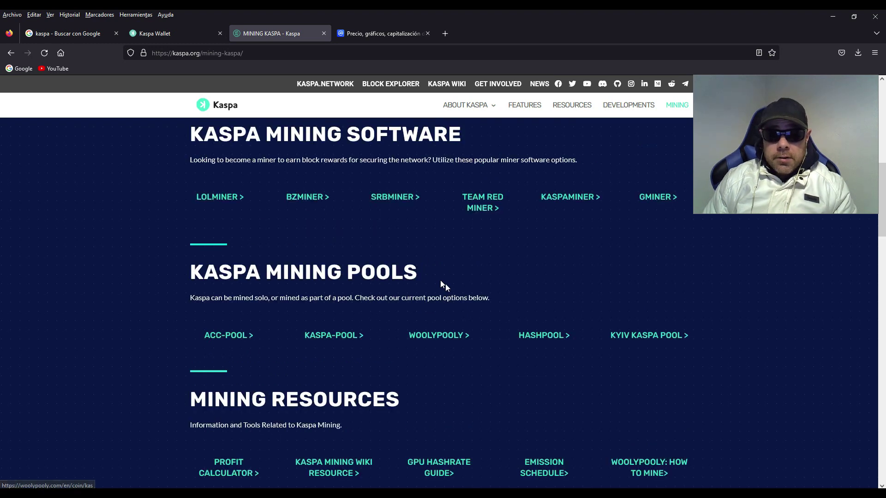
scroll(439, 300, up, 1)
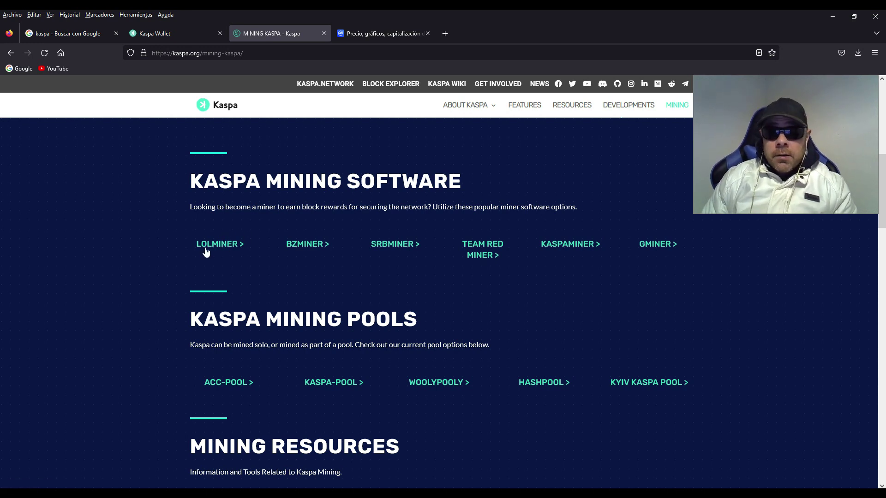
Examine Kaspa's CoinMarketCap page, including its price chart and the Kaspa Mercados list of exchanges
click(75, 29)
scroll(882, 340, up, 10)
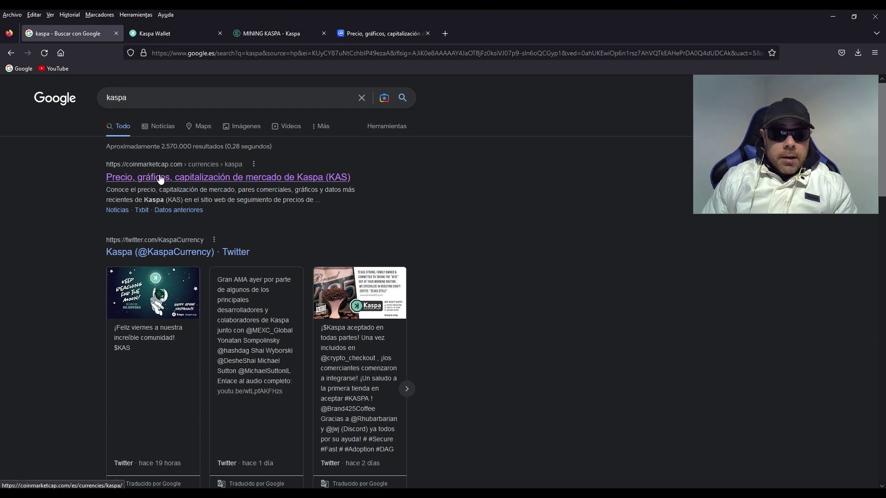
click(353, 32)
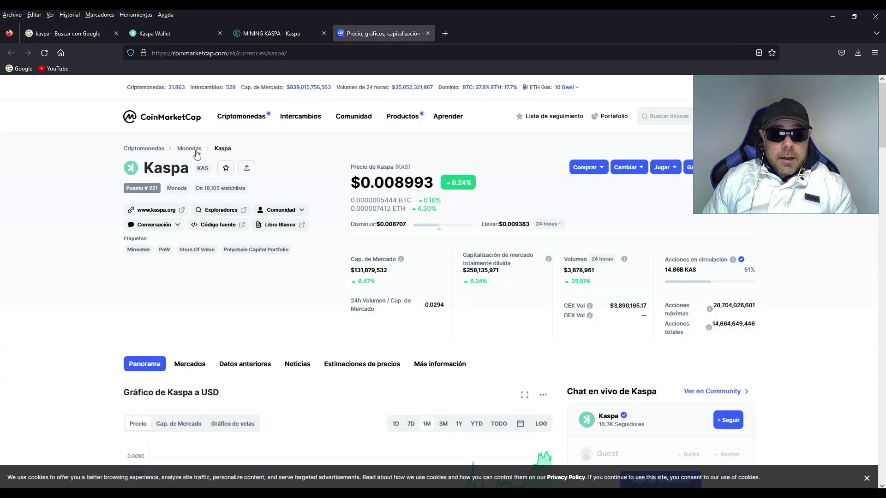
mouse_move(241, 116)
scroll(292, 191, down, 5)
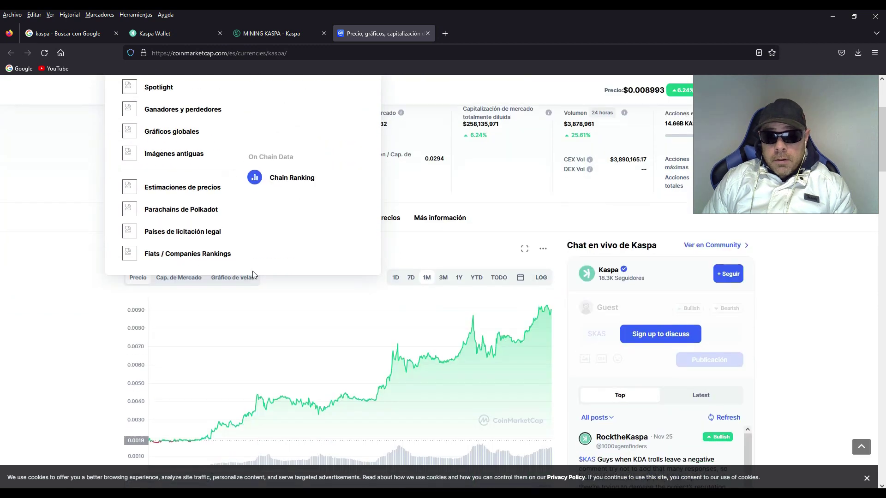
scroll(73, 242, down, 2)
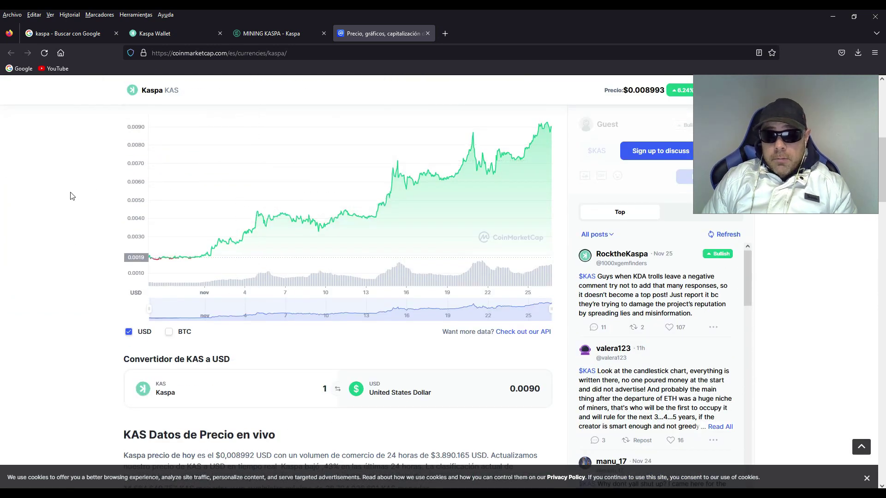
scroll(59, 204, up, 2)
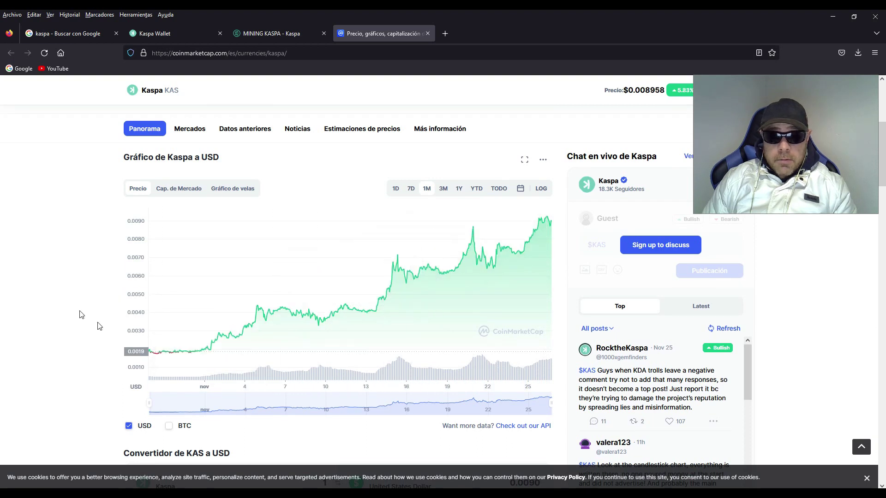
scroll(65, 284, down, 9)
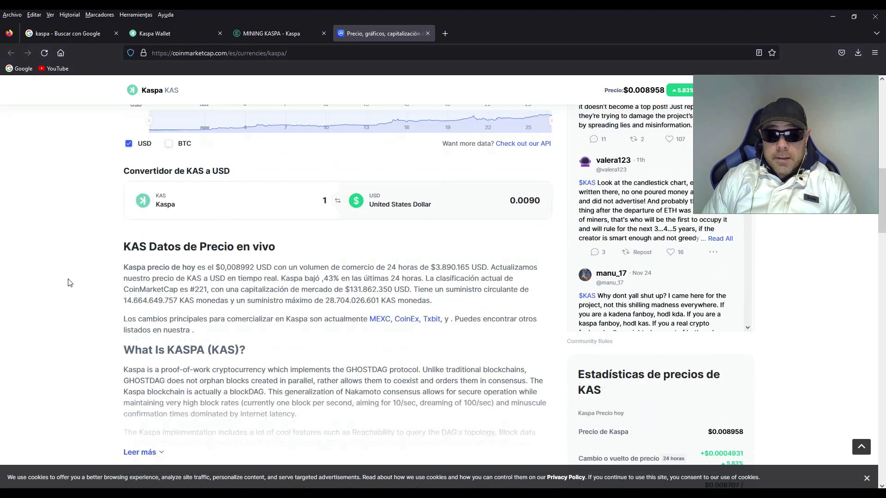
scroll(71, 280, down, 12)
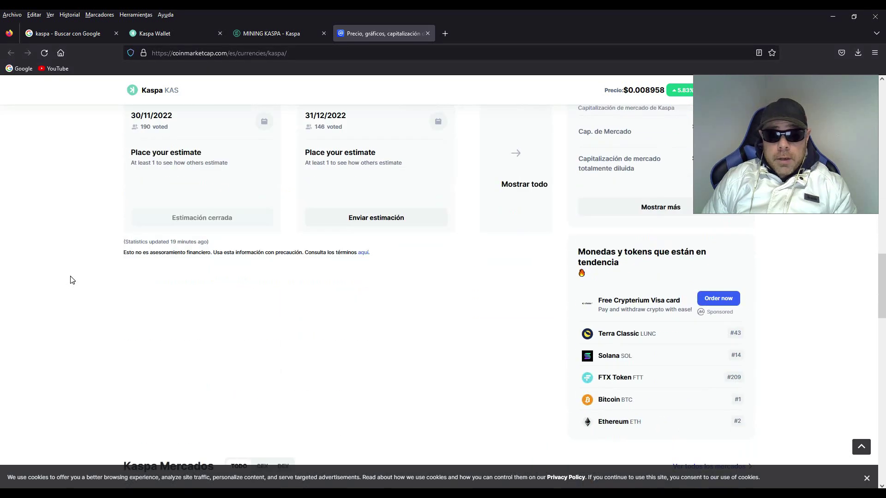
scroll(81, 271, down, 2)
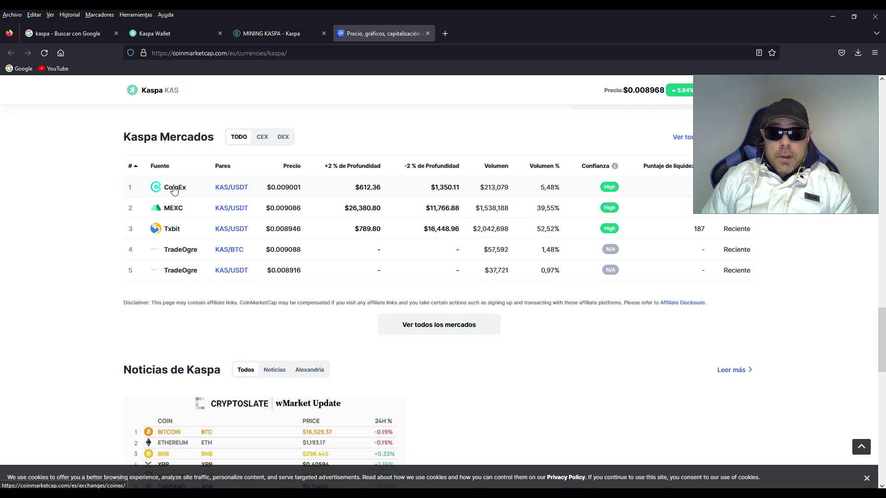
Open CoinEx from Kaspa's exchange list to view its coin market list, and minimize the browser
click(174, 187)
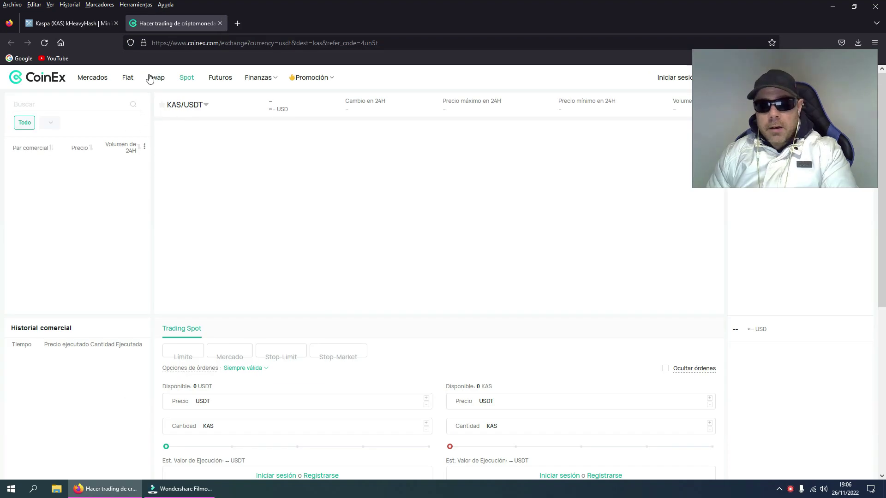
click(803, 68)
drag(803, 65, 788, 103)
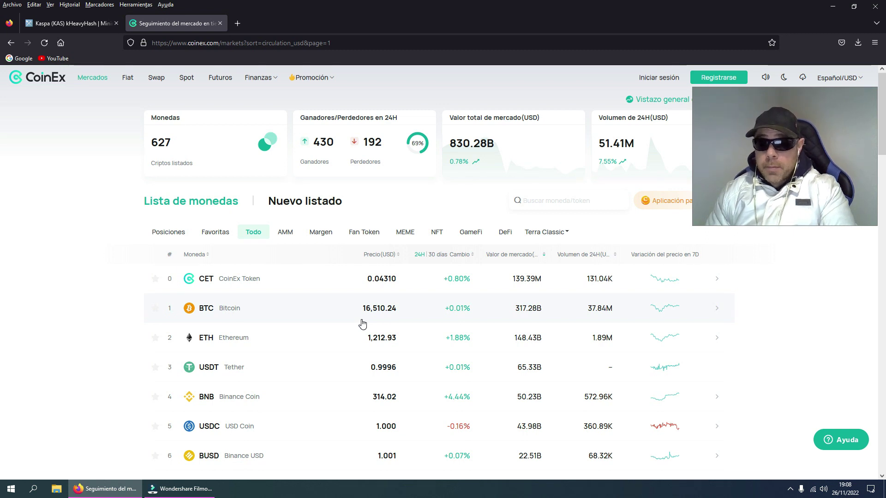
click(833, 7)
Copy the Kaspa wallet address from the desktop text file Nuevo documento de texto and close the file
double_click(26, 361)
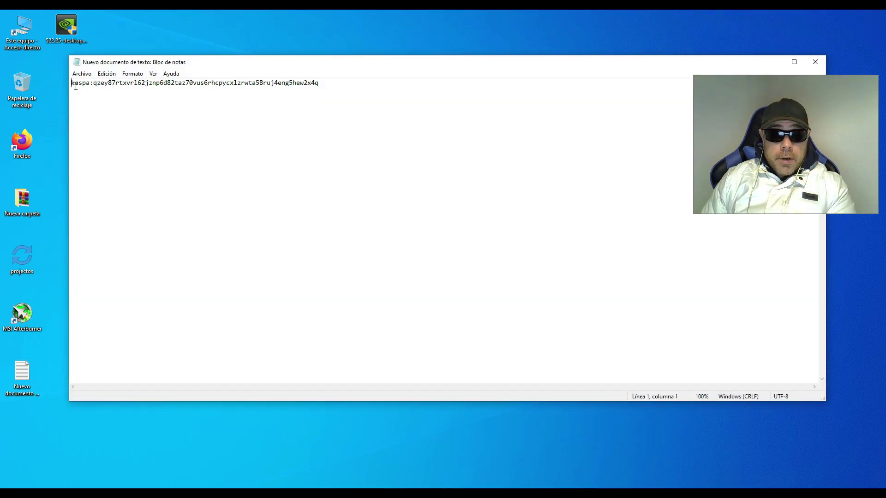
drag(71, 83, 321, 82)
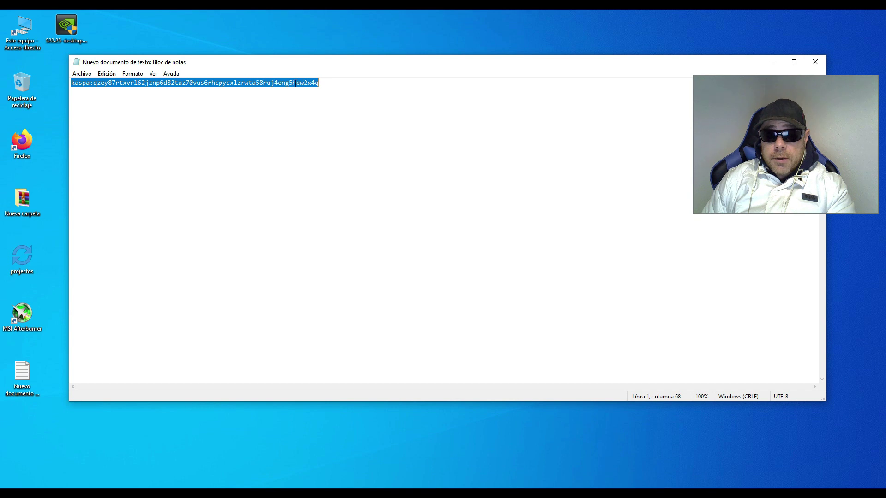
right_click(155, 84)
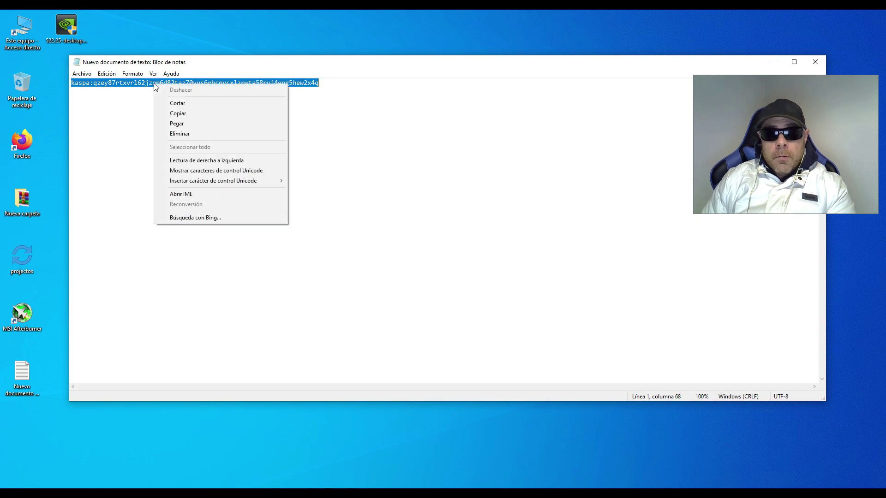
click(182, 114)
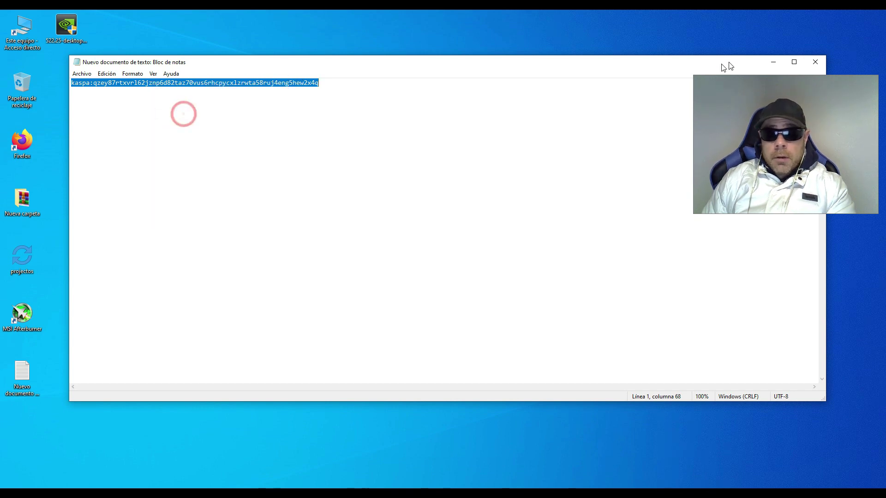
click(815, 62)
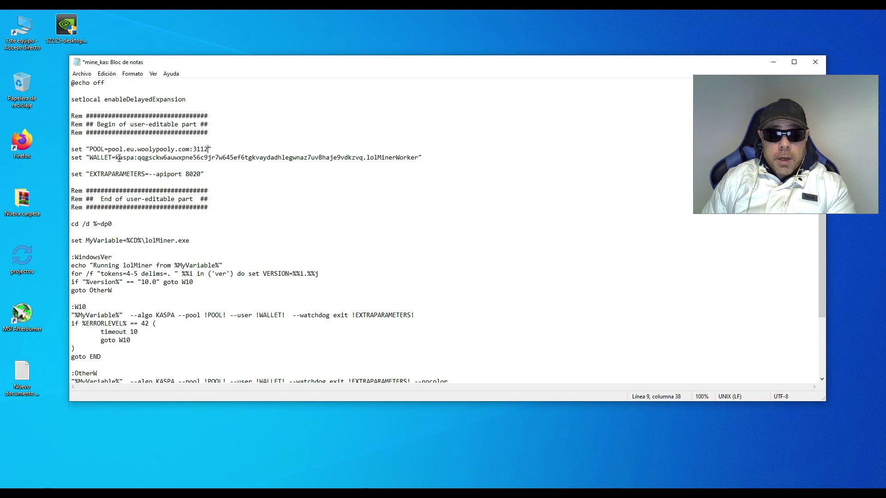
Replace the wallet address before .lolMinerWorker in mine_kas's WALLET line with the copied Kaspa wallet address
drag(116, 159, 411, 156)
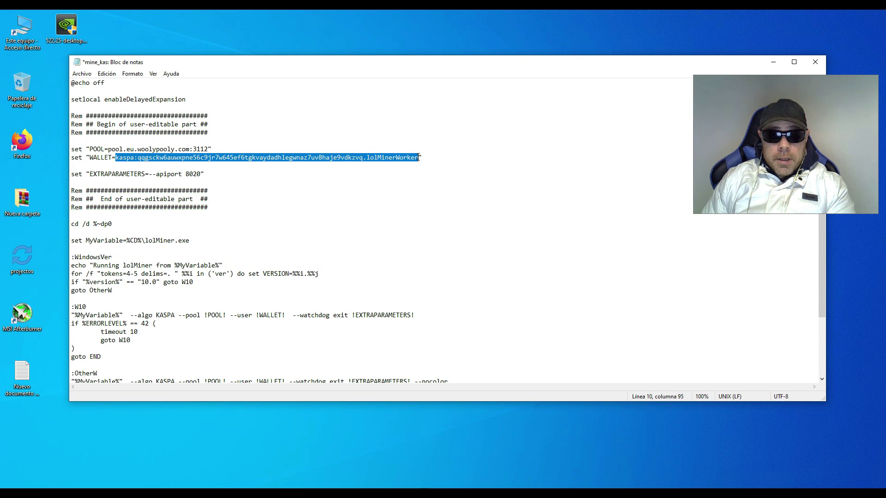
click(117, 158)
drag(116, 157, 361, 156)
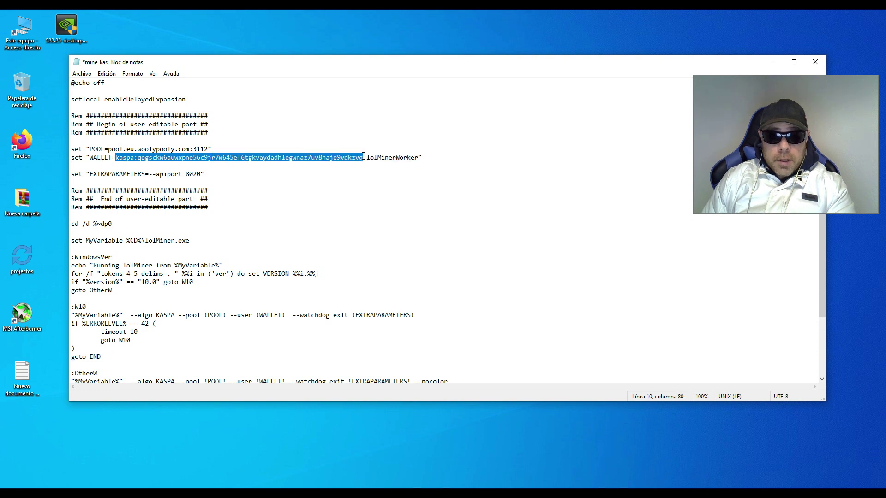
right_click(346, 157)
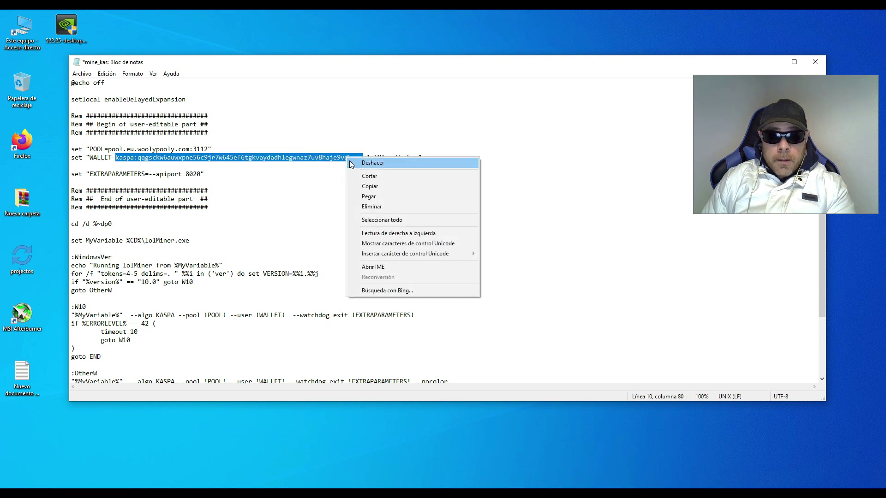
click(375, 195)
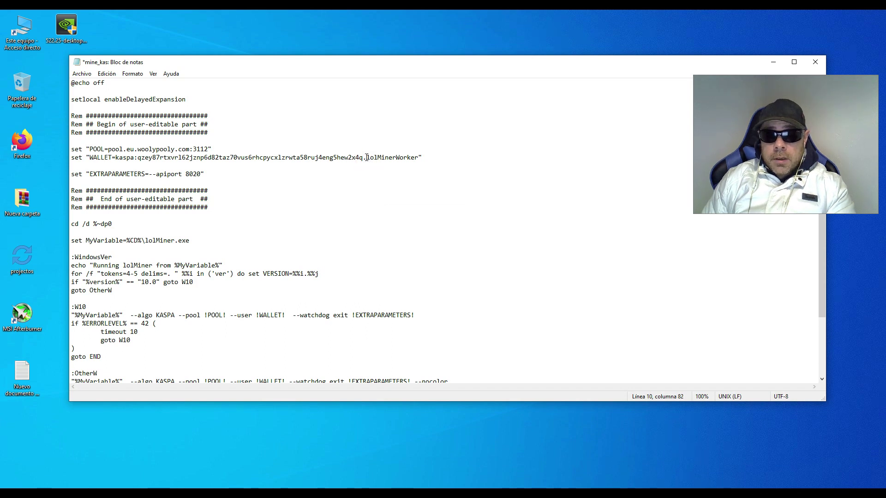
Replace the worker name lolMinerWorker at the end of mine_kas's WALLET line with rtx3060ti
drag(368, 157, 379, 158)
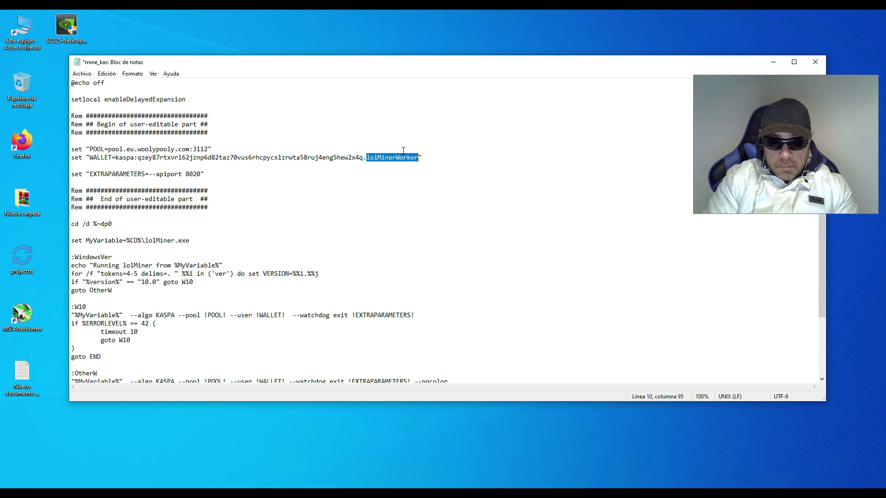
text(rt)
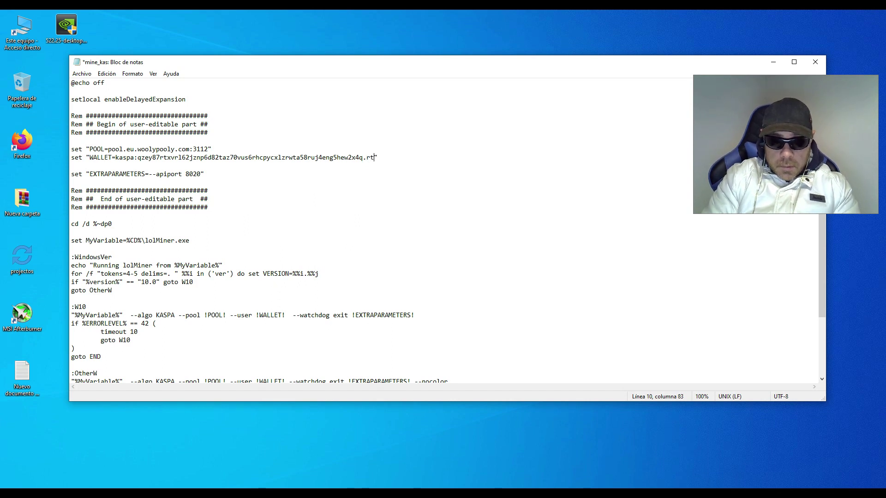
text(x )
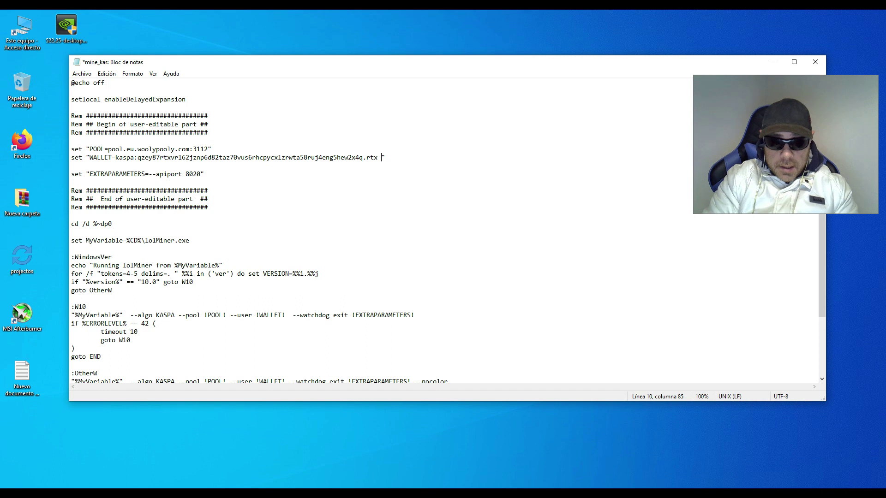
text(3)
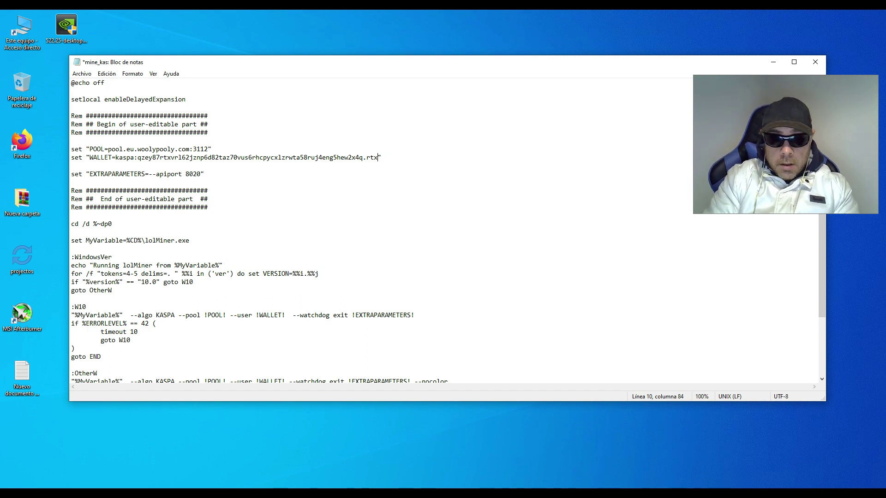
text(3060ti)
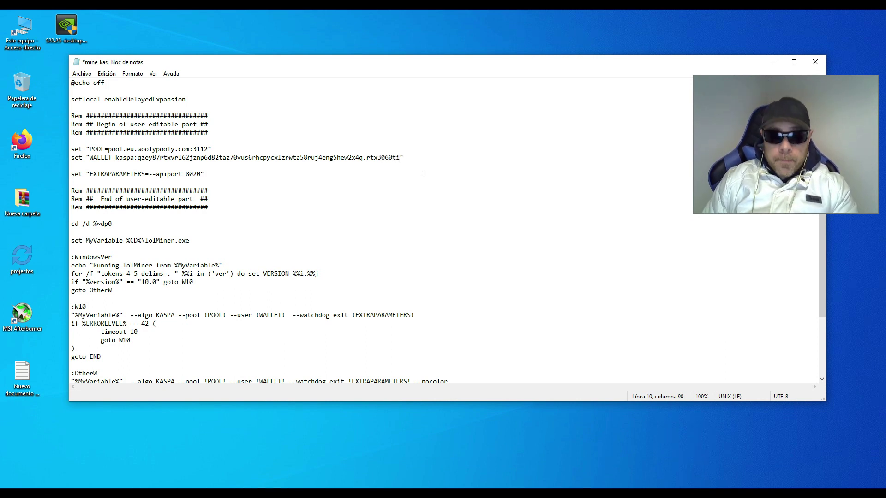
Close mine_kas and save the changes to the batch file
click(564, 102)
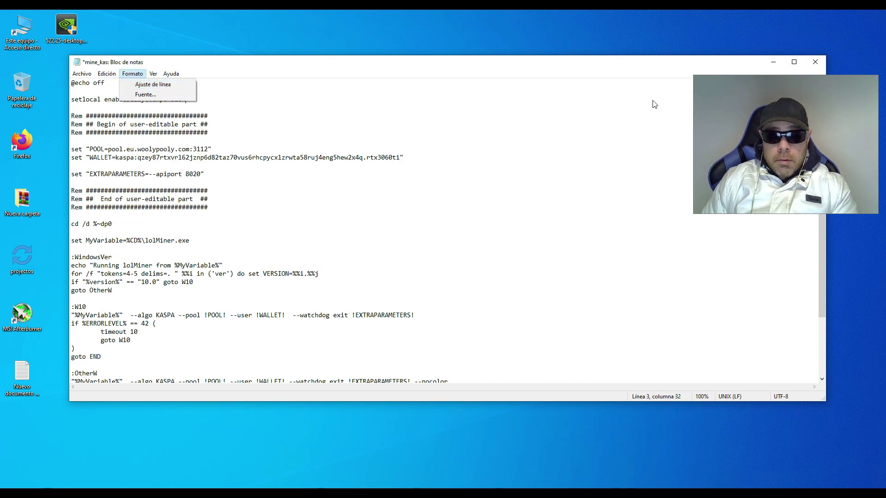
click(815, 62)
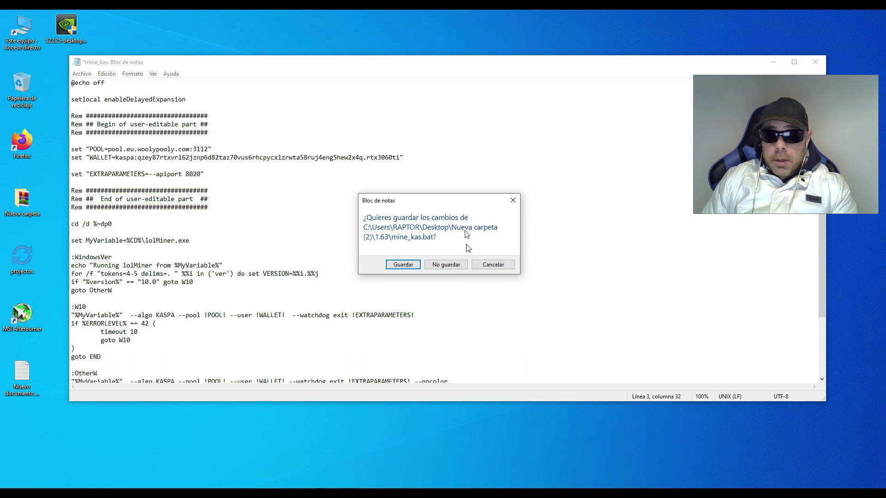
click(403, 265)
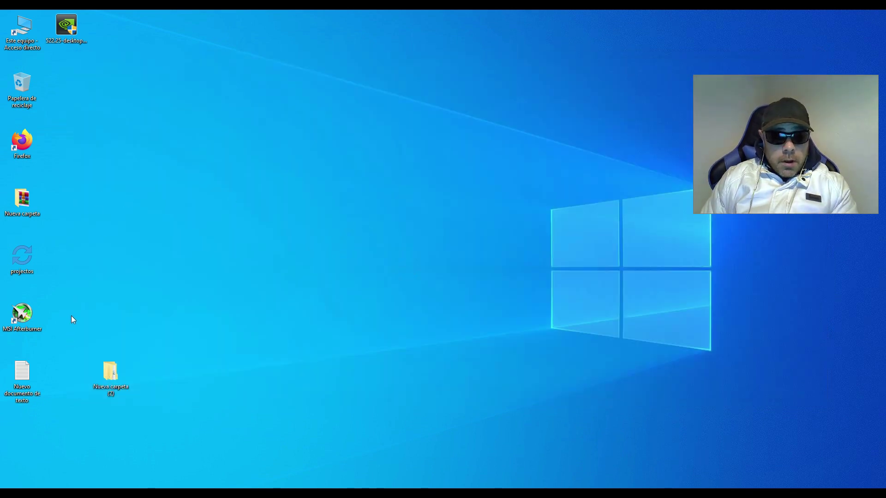
Open MSI Afterburner, review the custom automatic fan curve in its Ventilador properties, and accept the settings
click(27, 317)
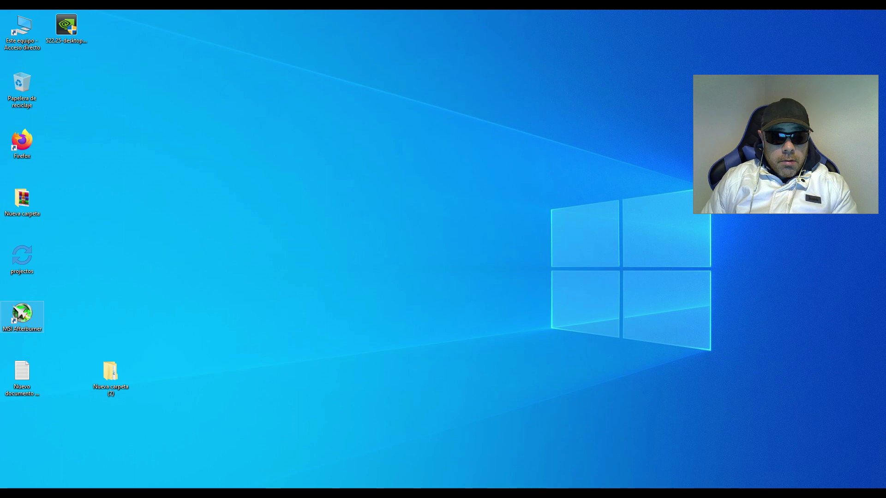
click(402, 266)
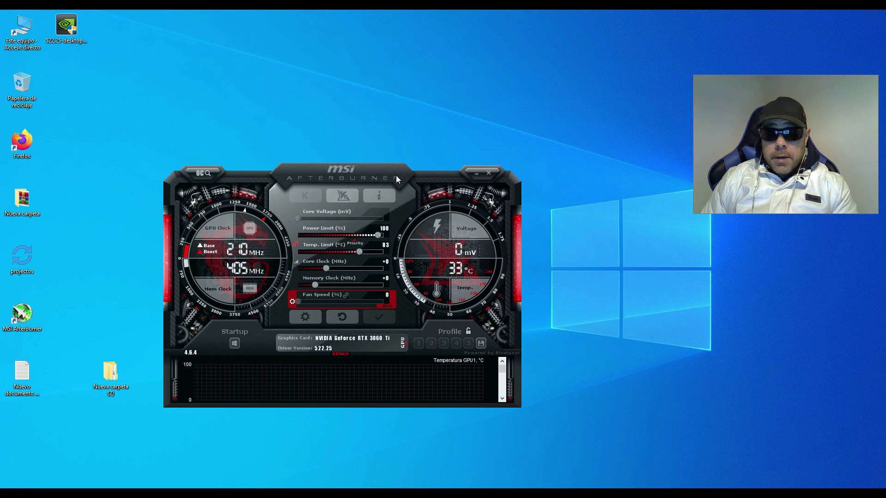
drag(387, 177, 462, 95)
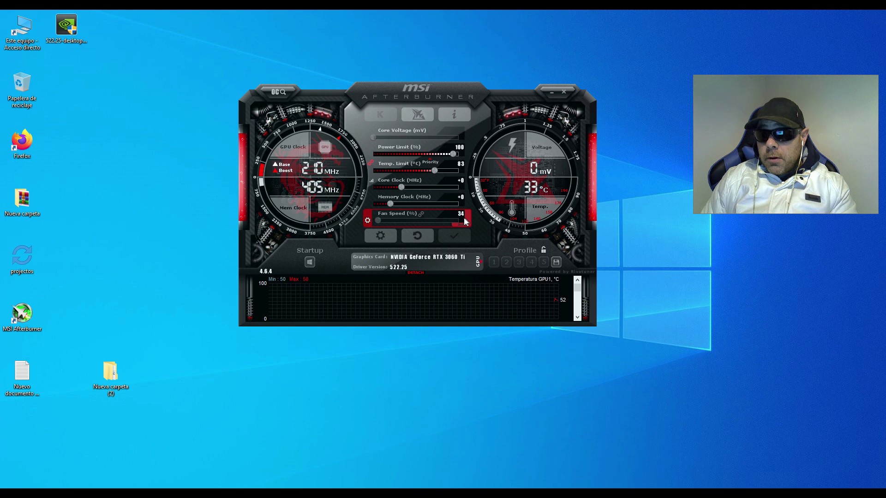
click(383, 232)
click(294, 109)
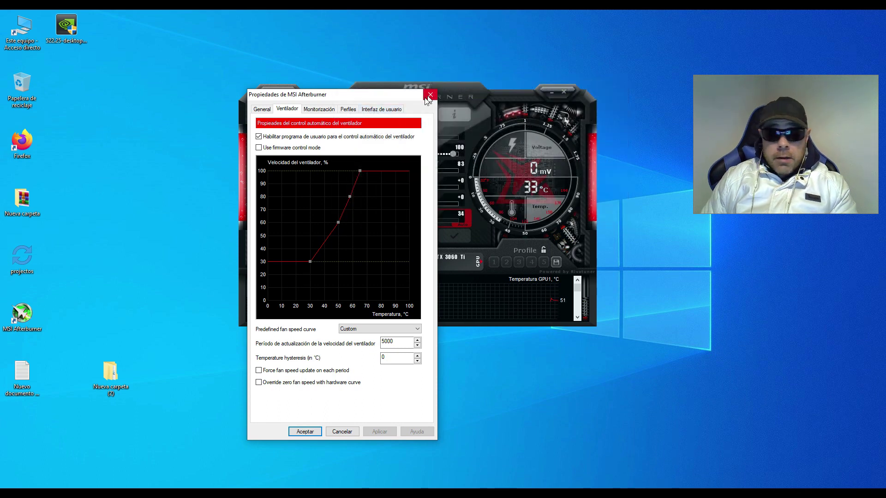
click(312, 434)
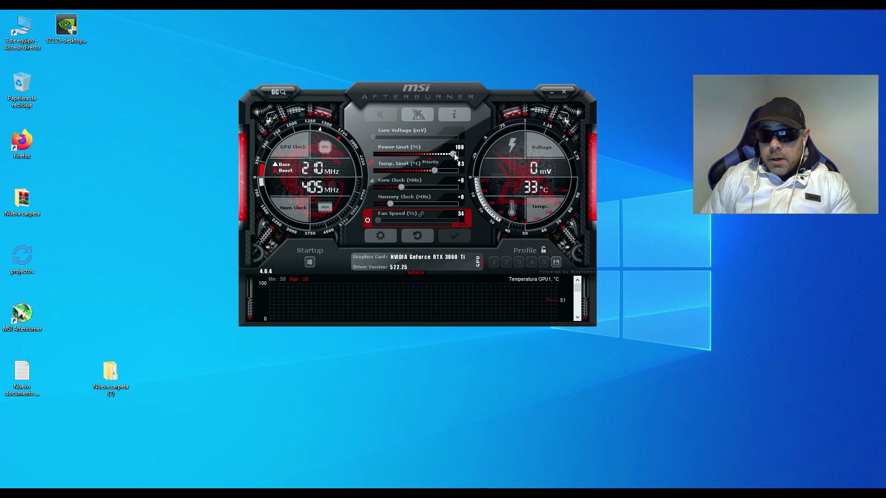
Set the linked power and temperature limits to 41 % and 65 °C and the core clock to +250 MHz, apply them, and minimize MSI Afterburner
mouse_move(454, 156)
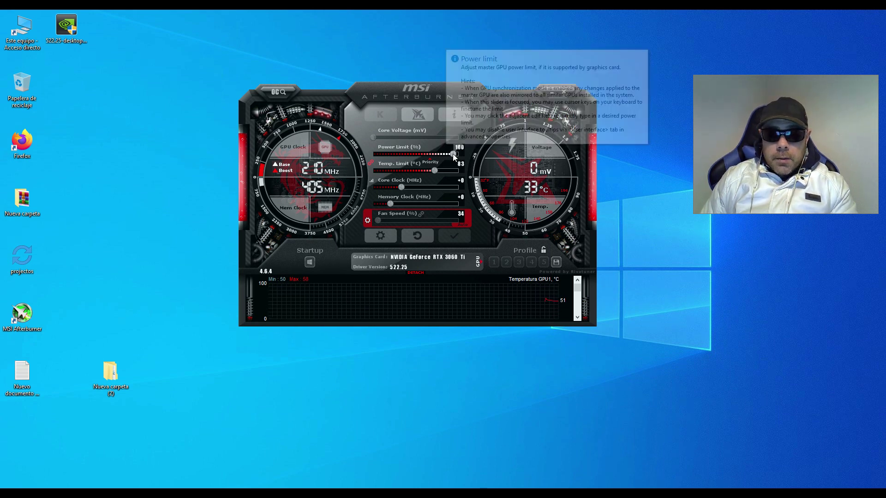
drag(454, 154, 356, 153)
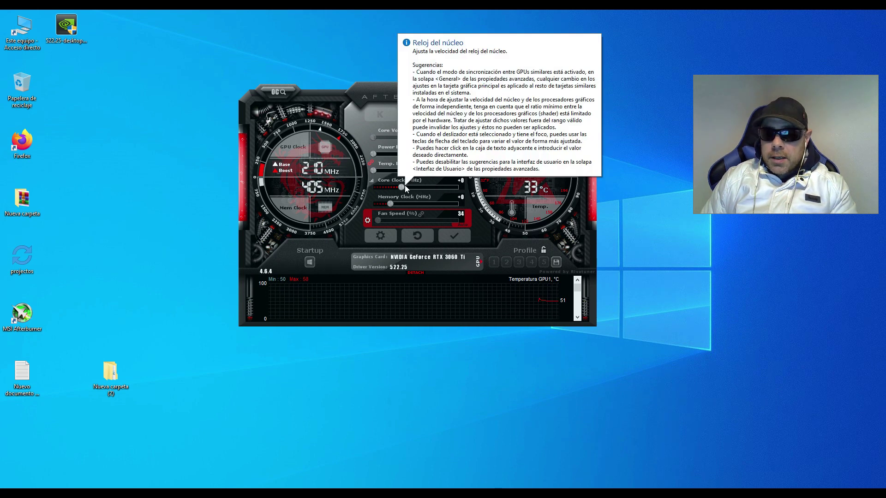
click(460, 181)
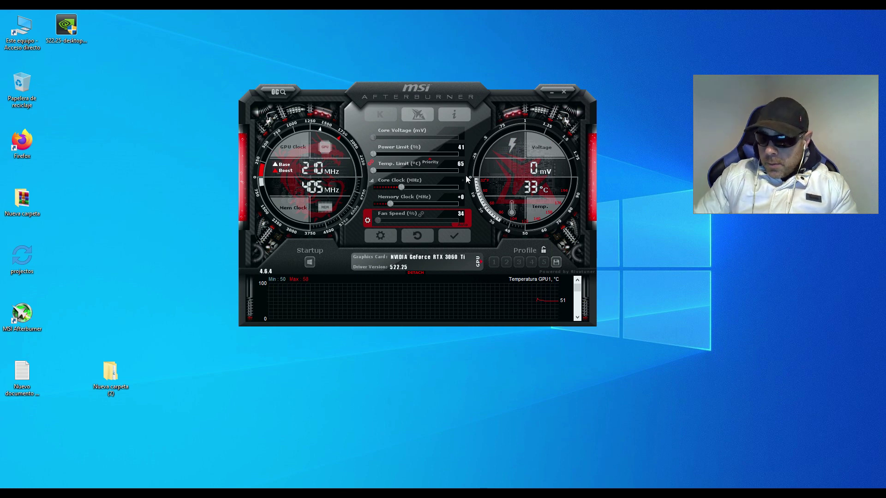
text(250)
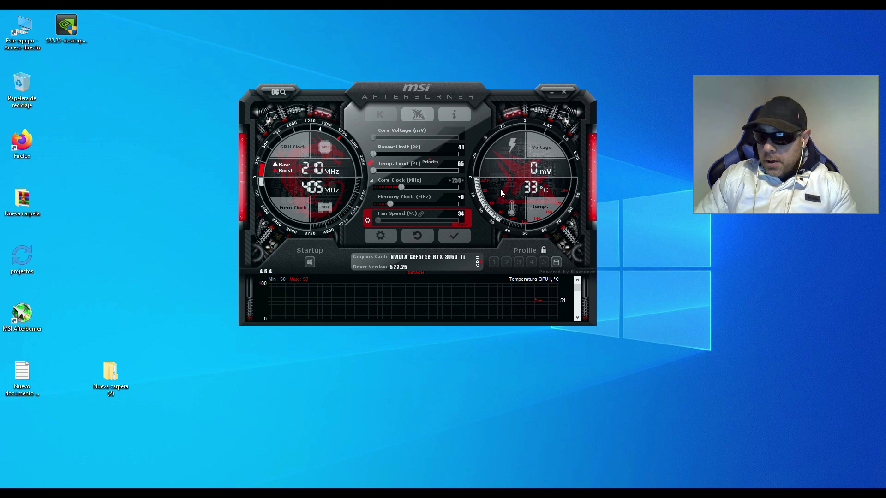
key(Return)
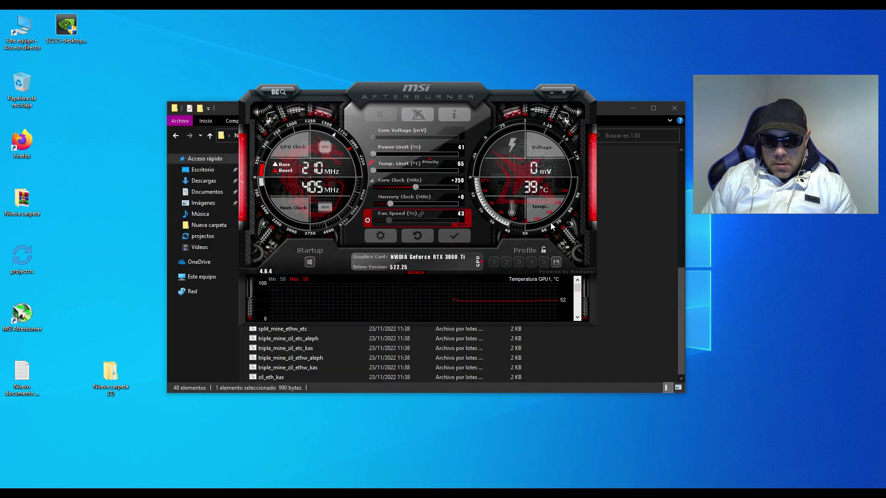
mouse_move(450, 99)
mouse_down()
mouse_move(432, 88)
mouse_move(450, 93)
mouse_up()
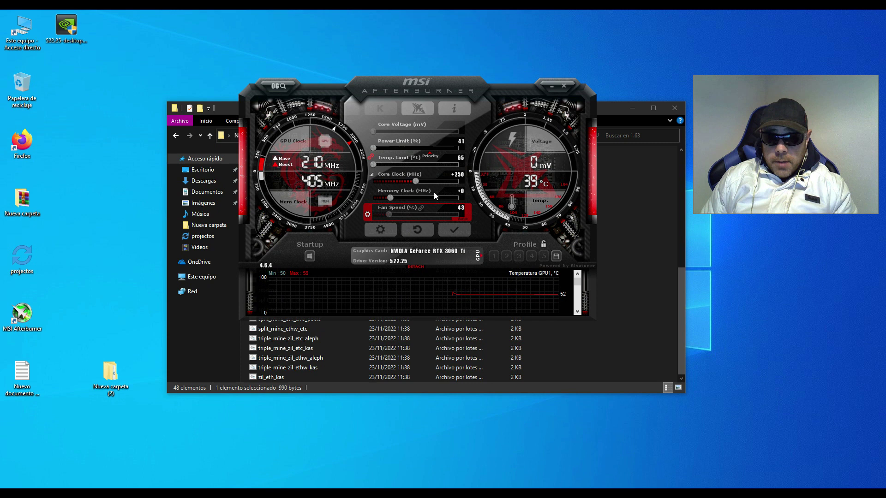
click(450, 226)
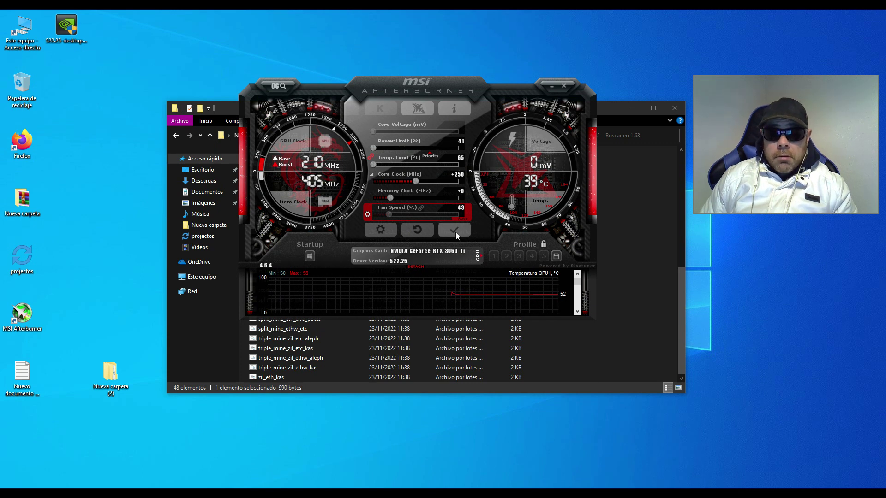
click(458, 229)
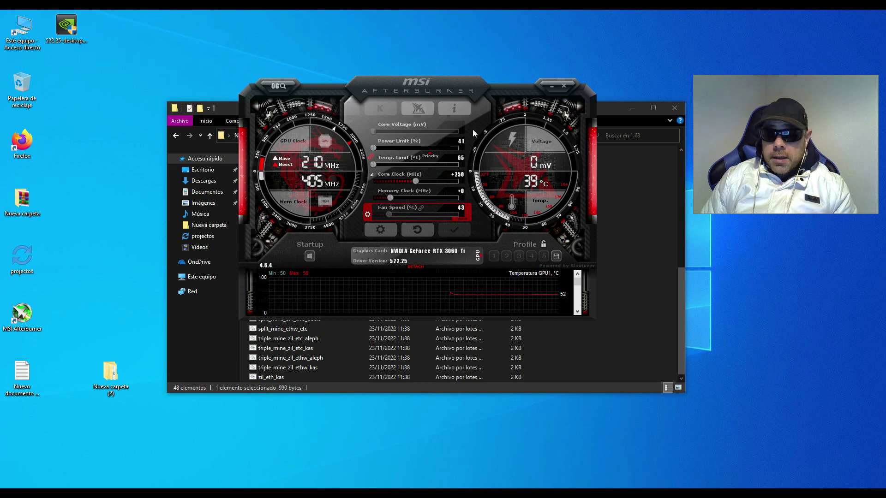
click(549, 88)
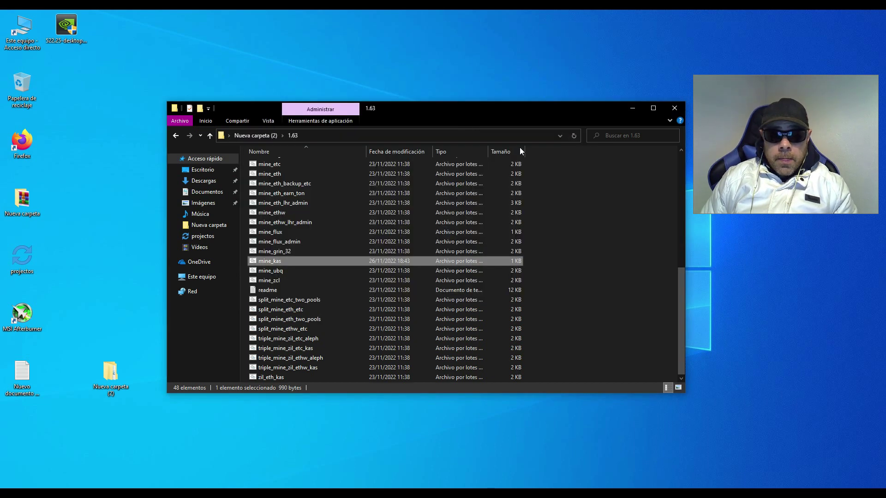
Run mine_kas from the 1.63 folder to start mining Kaspa with lolMiner, and minimize the console and folder windows
double_click(268, 261)
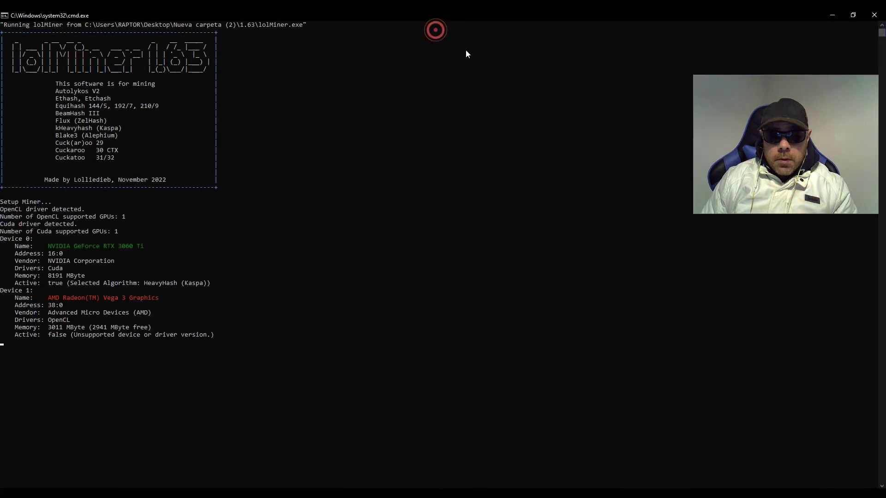
click(435, 29)
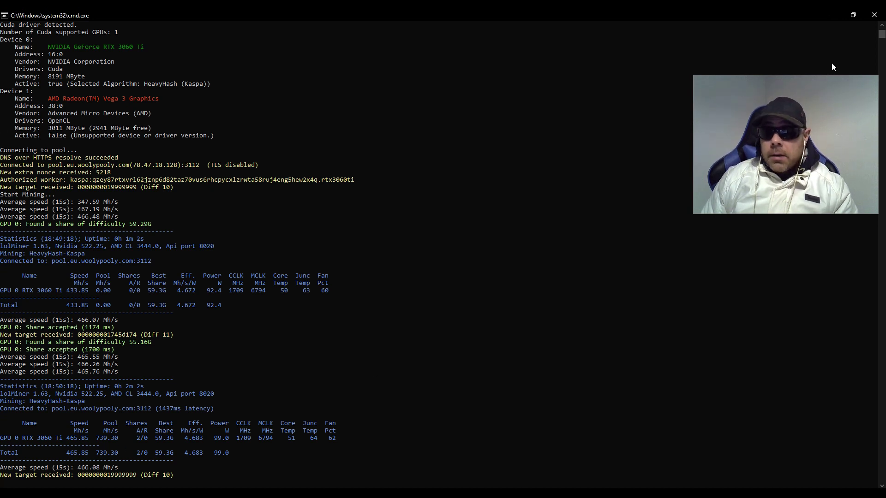
click(831, 16)
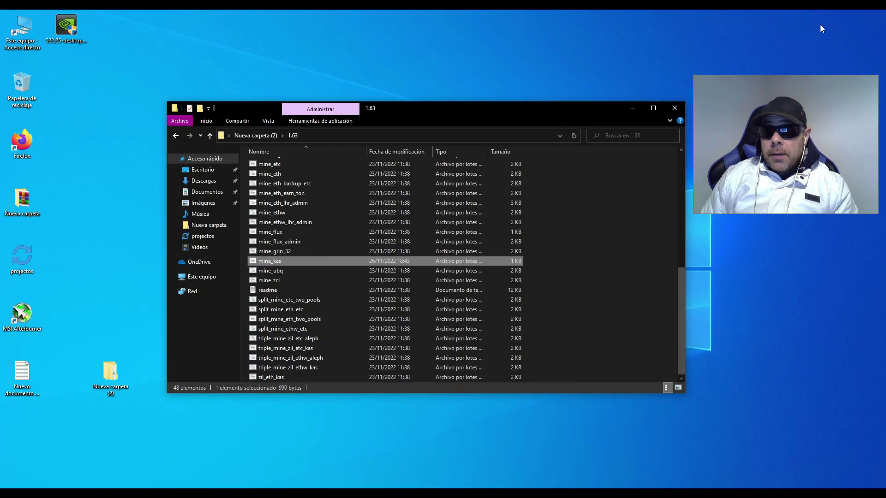
click(633, 107)
Copy the whole Kaspa wallet address from the desktop file Nuevo documento de texto and close the file again
double_click(22, 374)
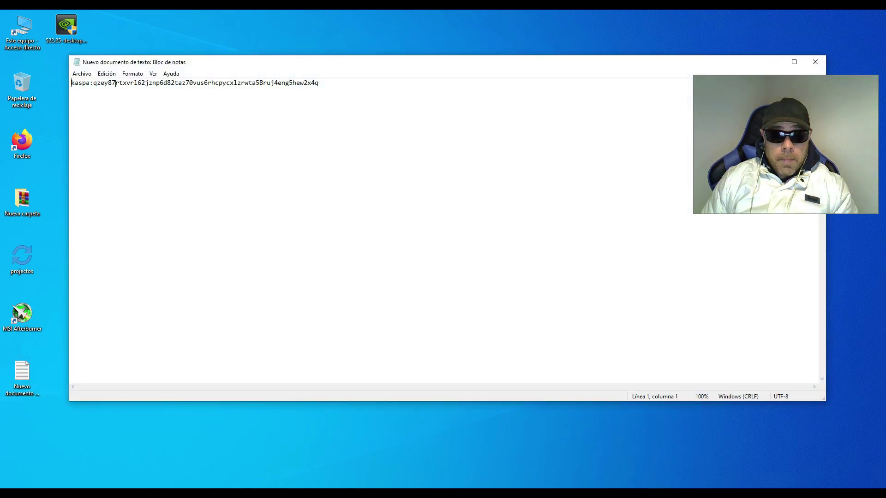
key(ctrl+a)
right_click(119, 80)
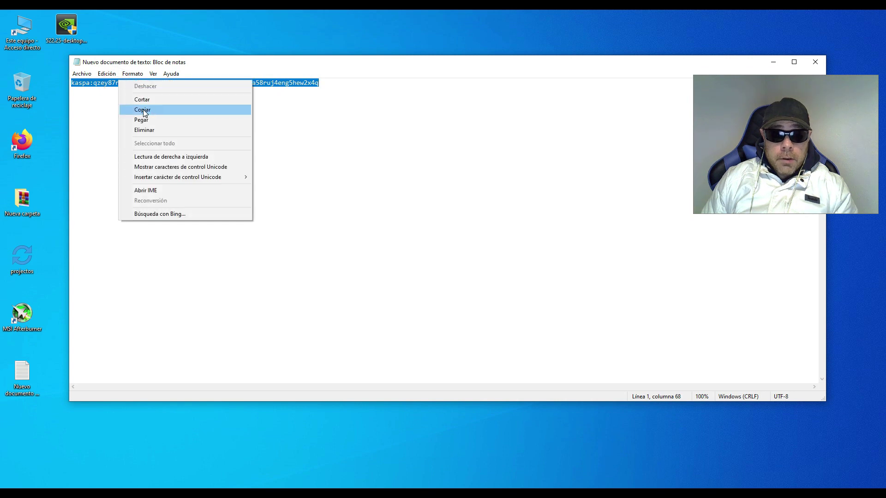
click(141, 109)
click(813, 62)
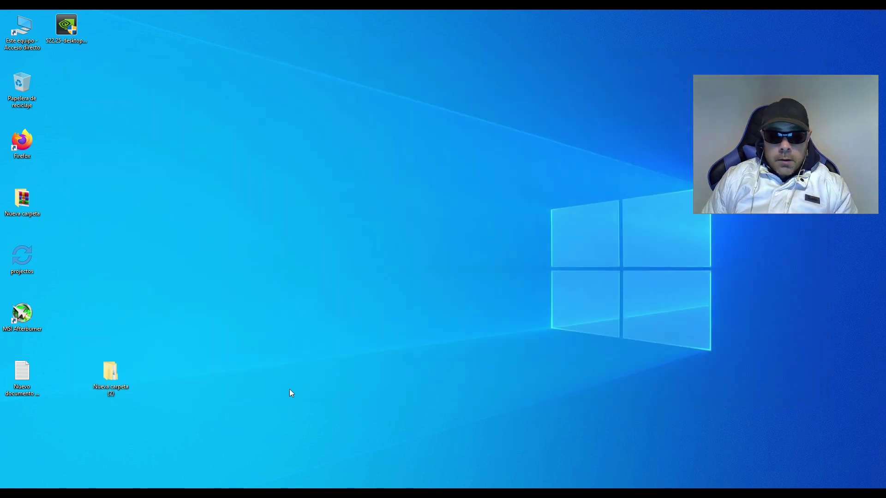
Switch to Firefox and close the CoinEx, MINING KASPA and Kaspa Wallet pages, leaving only the Google search
key(alt+Tab)
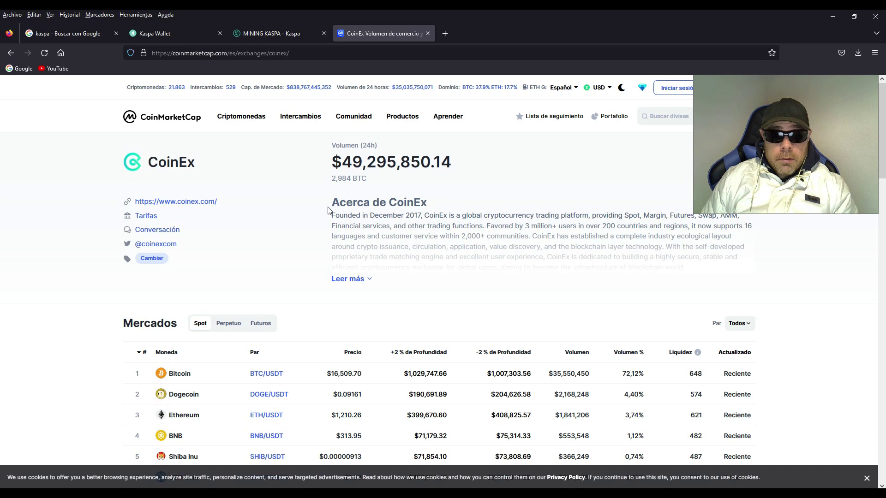
click(428, 33)
click(325, 33)
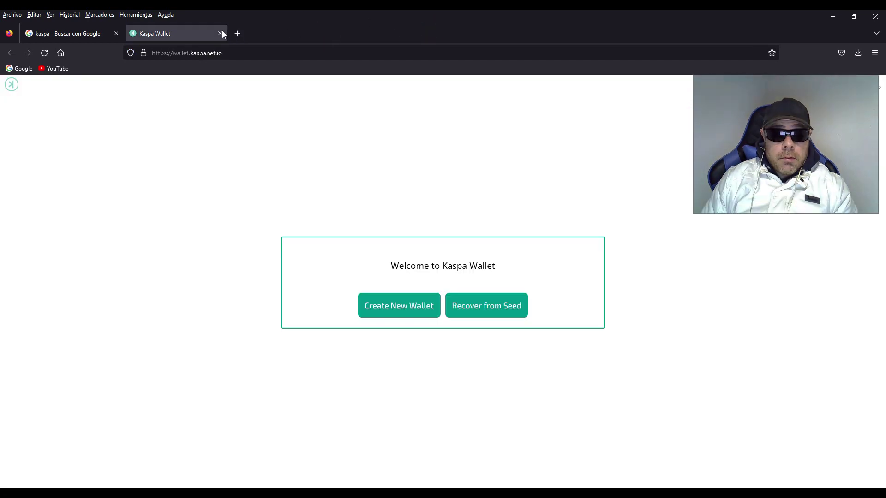
click(220, 33)
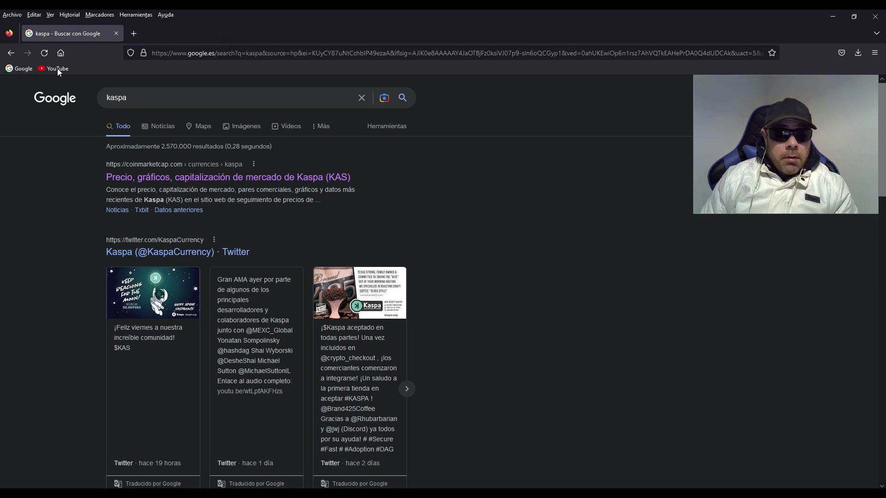
Return to the Google home page and search for "kaspa pool"
click(20, 69)
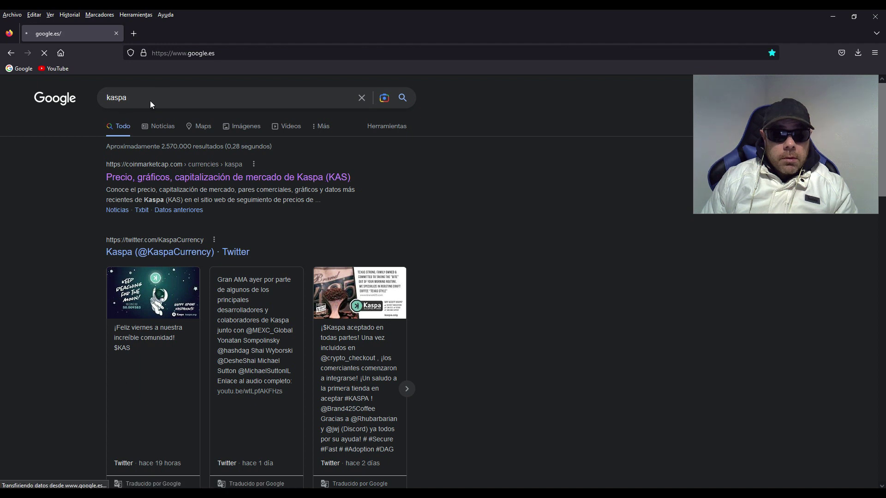
click(367, 263)
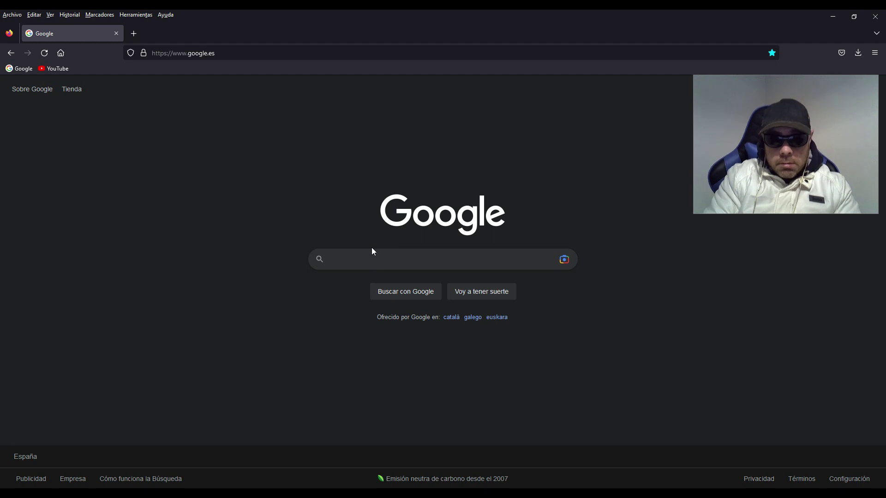
text(kaspa pool)
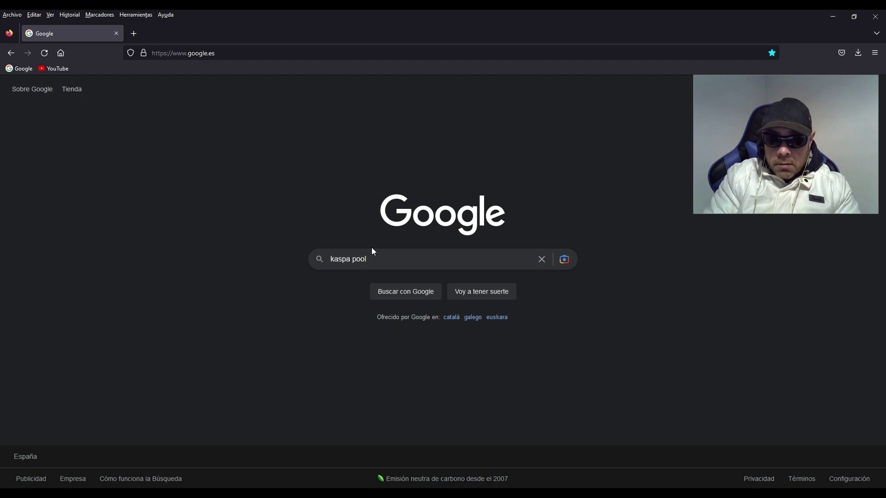
key(Return)
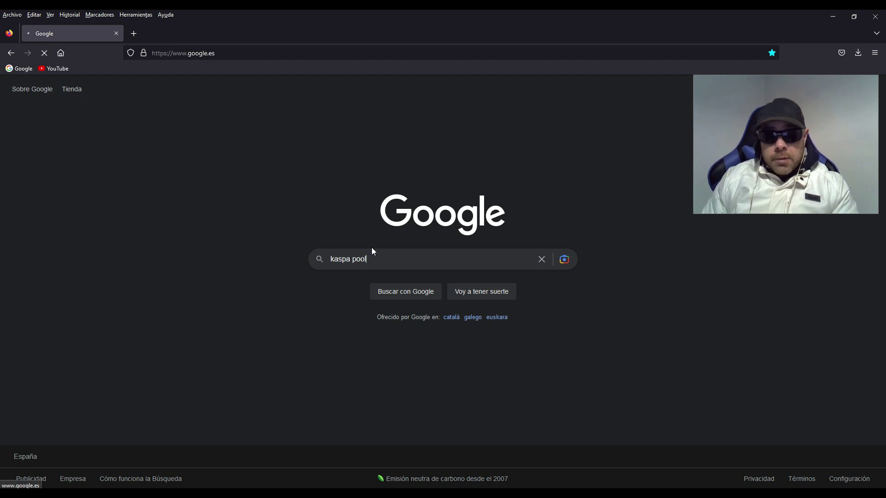
Open the MiningPoolStats Kaspa result, go to woolypooly.com from its pool list and open the pool's KAS coin page
click(173, 180)
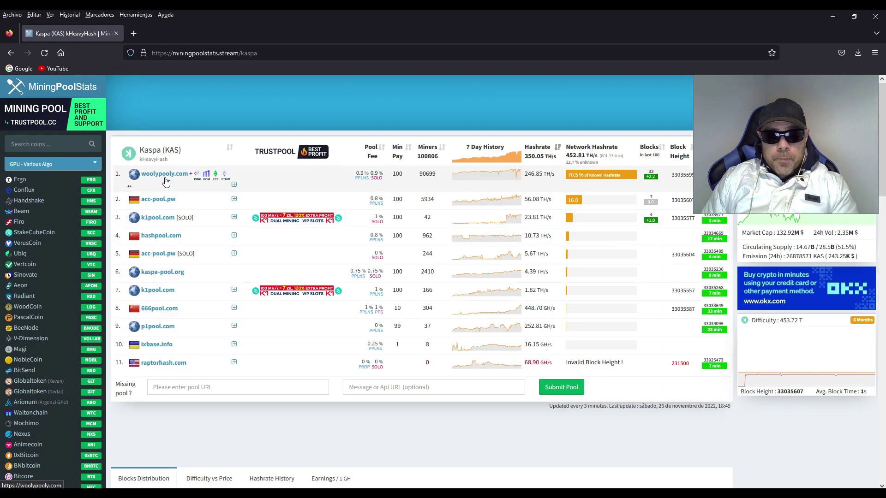
click(165, 178)
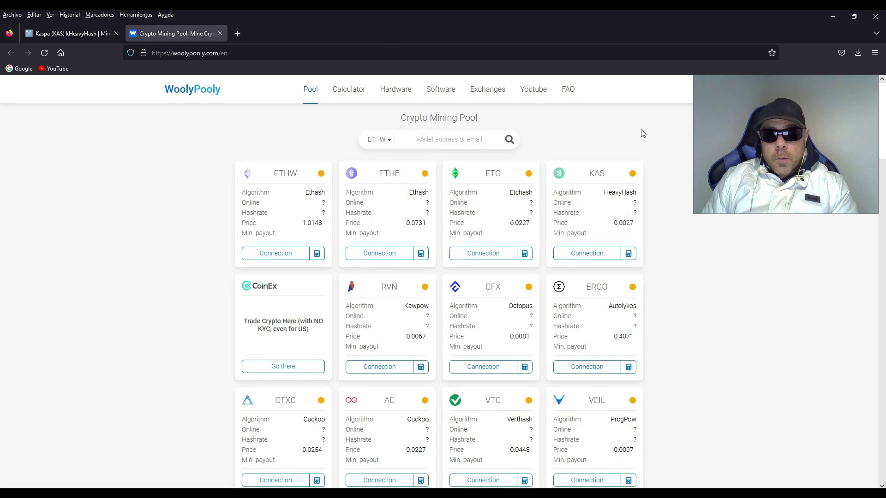
click(596, 173)
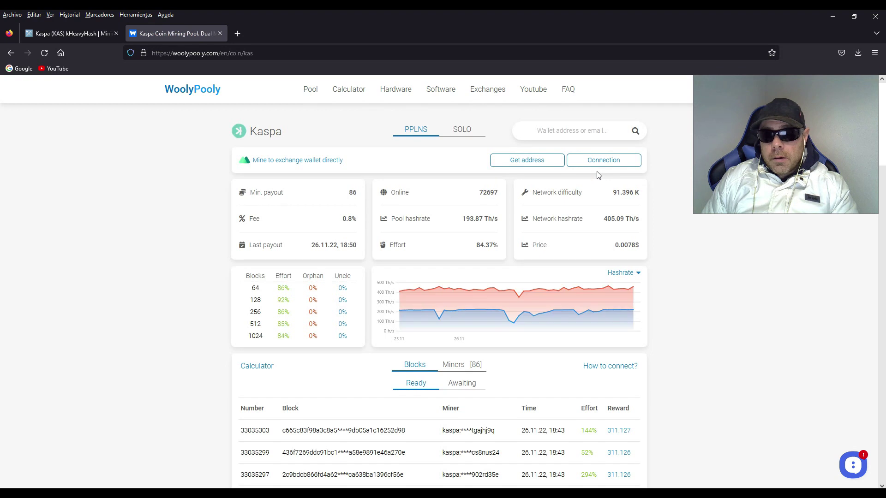
Look up the copied Kaspa wallet address on the pool's Kaspa page and review its hashrate, balance and workers
right_click(572, 132)
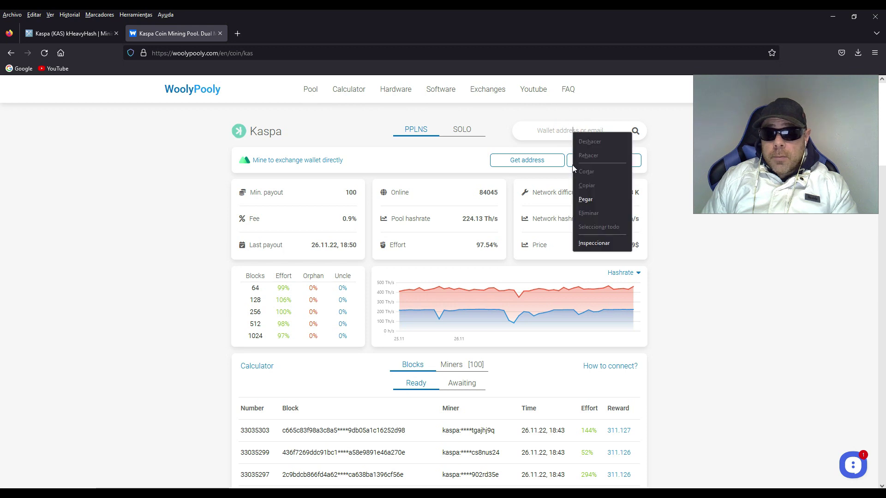
click(585, 199)
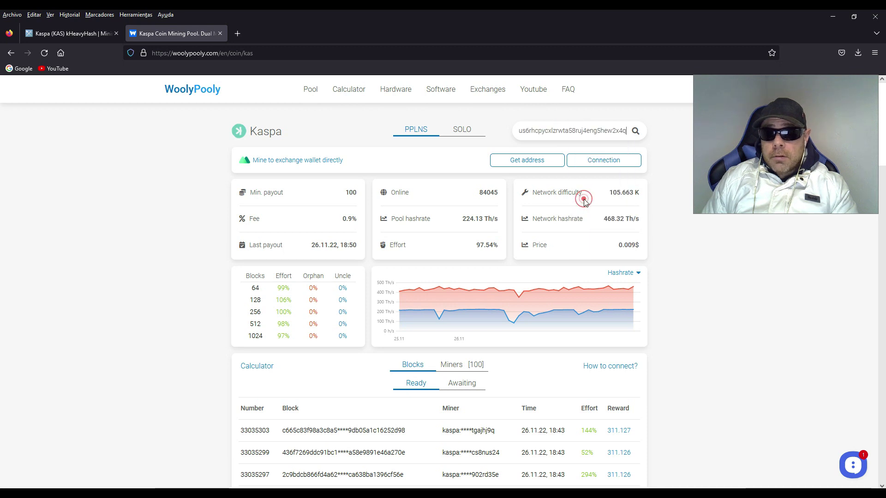
click(636, 132)
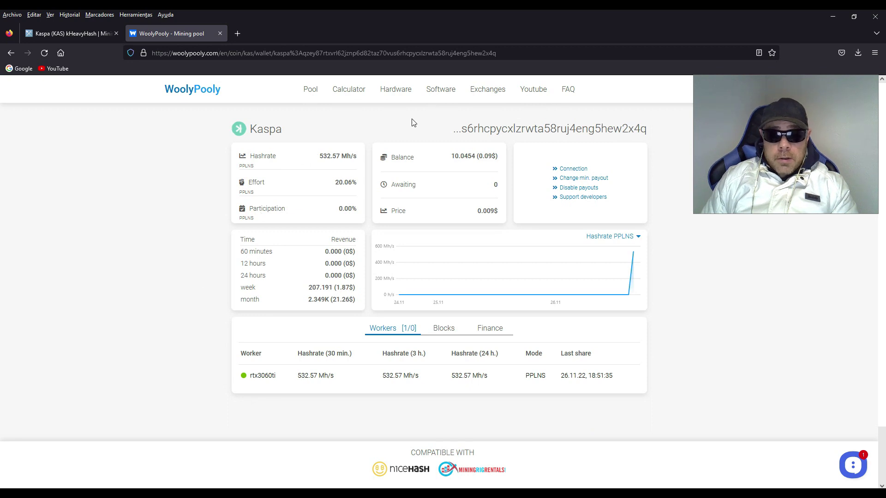
mouse_move(461, 158)
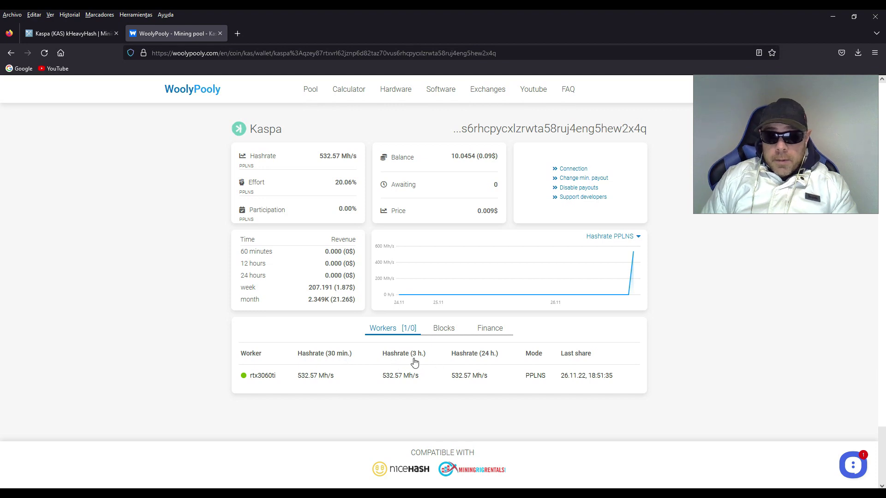
scroll(414, 363, down, 1)
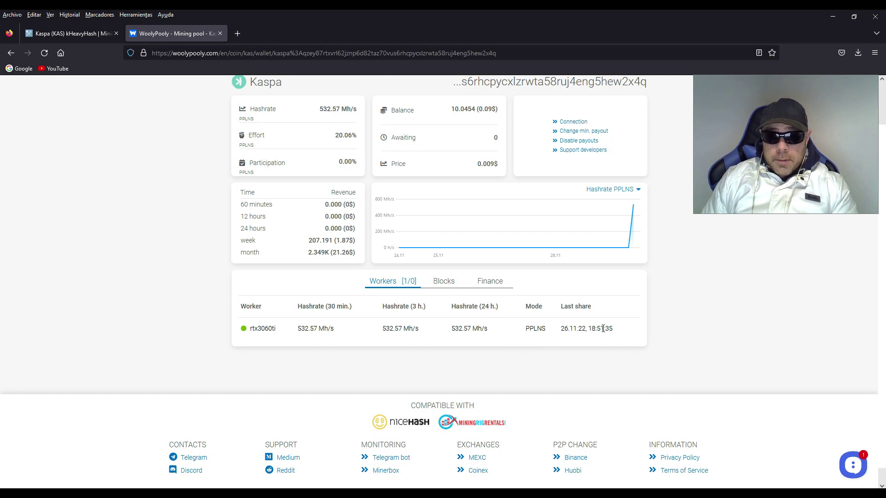
scroll(601, 329, up, 1)
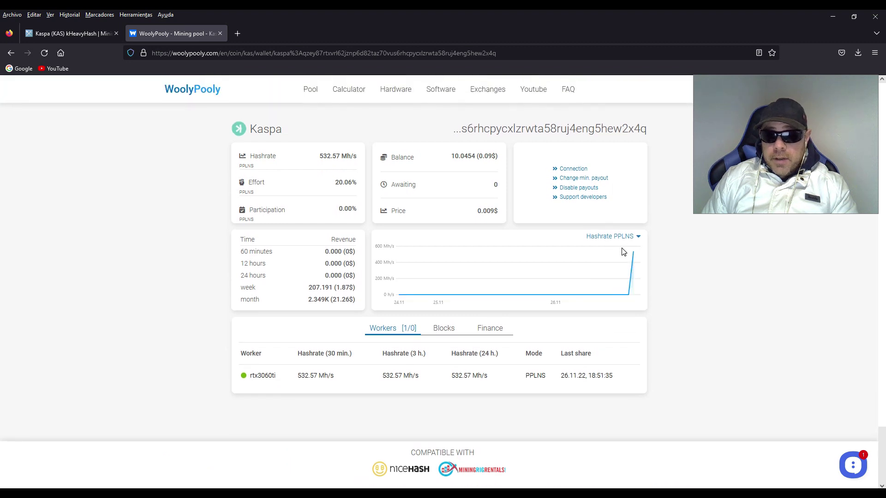